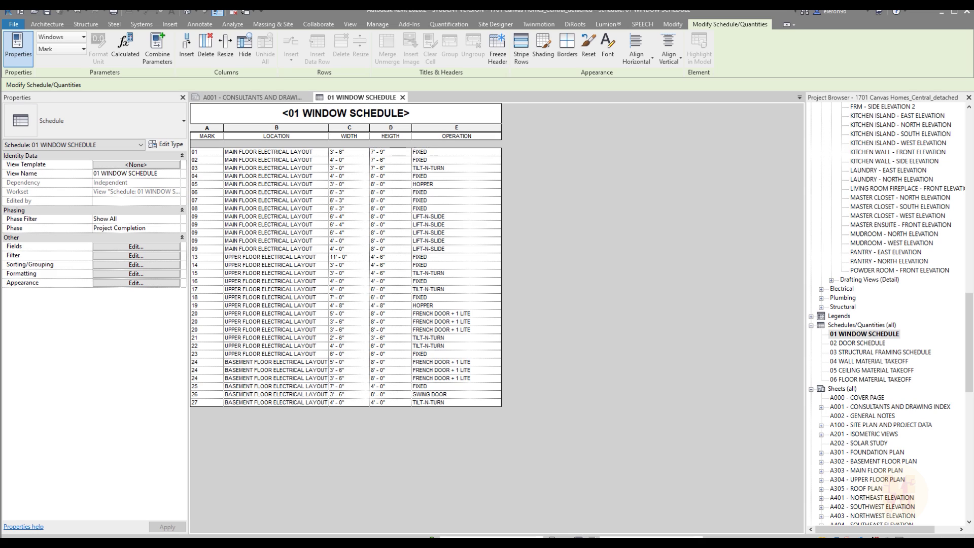
Switch to the Photos window and examine the header layout of the reference door and frame schedule image
{"action": "key", "text": "alt+Tab"}
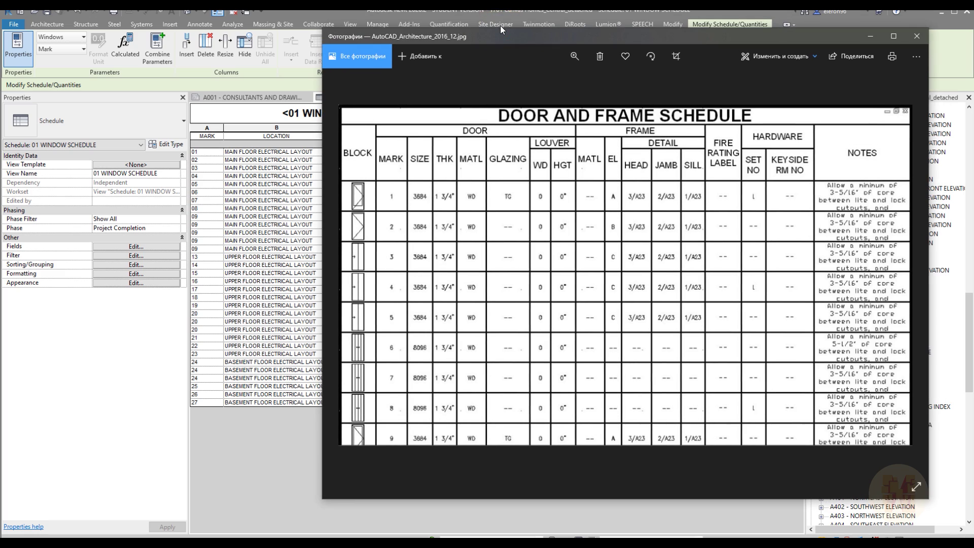
{"action": "left_click_drag", "start_coordinate": [498, 35], "coordinate": [452, 38]}
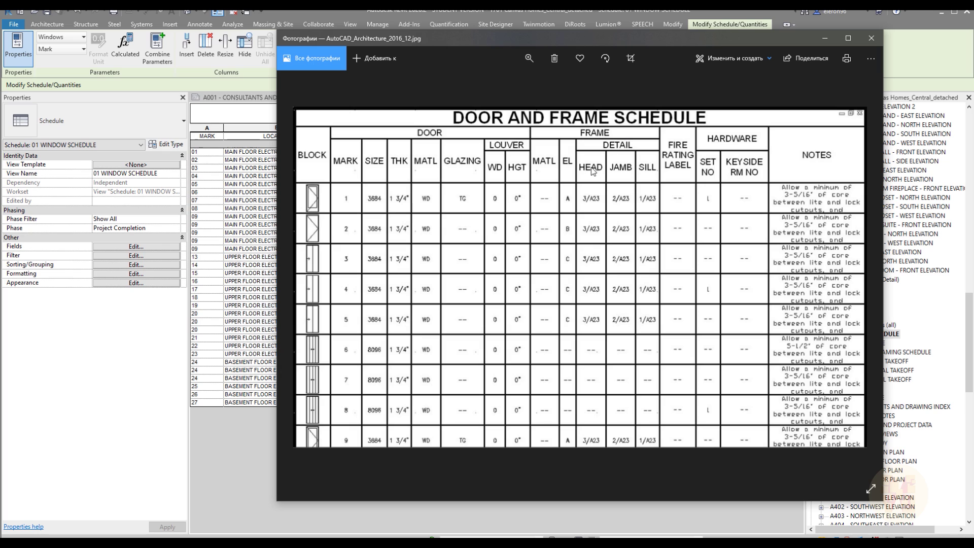
{"action": "left_click", "coordinate": [818, 34]}
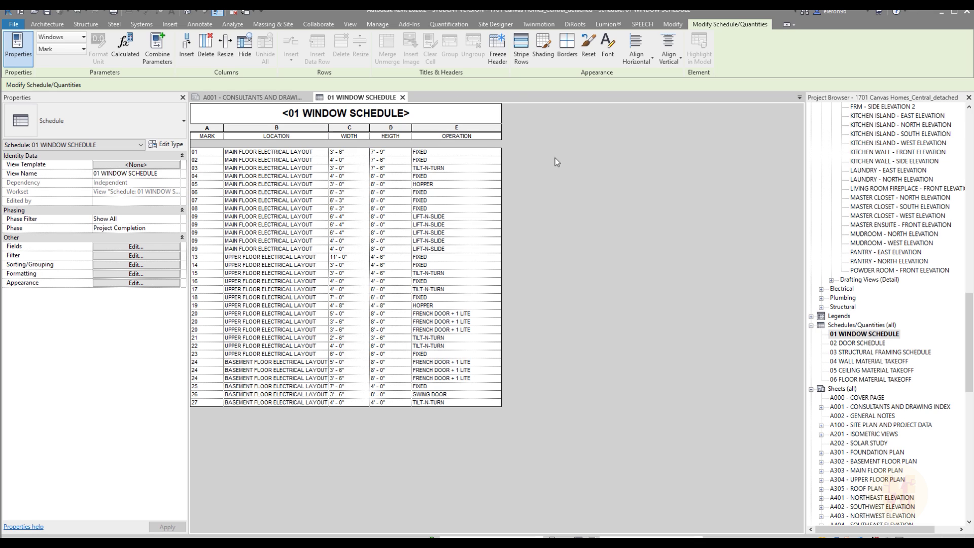
Delete the 01 WINDOW SCHEDULE table from sheet A001 - CONSULTANTS AND DRAWING INDEX
{"action": "left_click", "coordinate": [235, 97]}
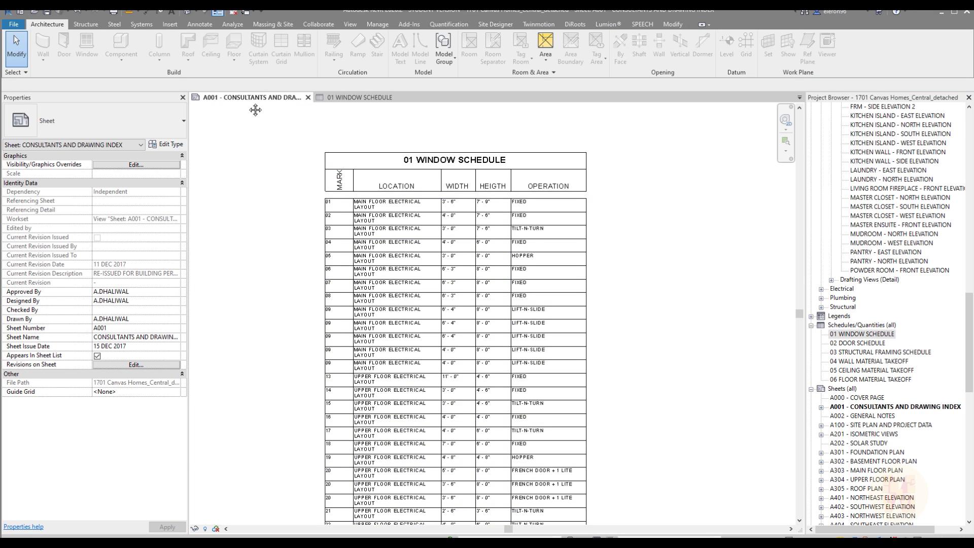
{"action": "scroll", "coordinate": [482, 203], "scroll_direction": "down", "scroll_amount": 3}
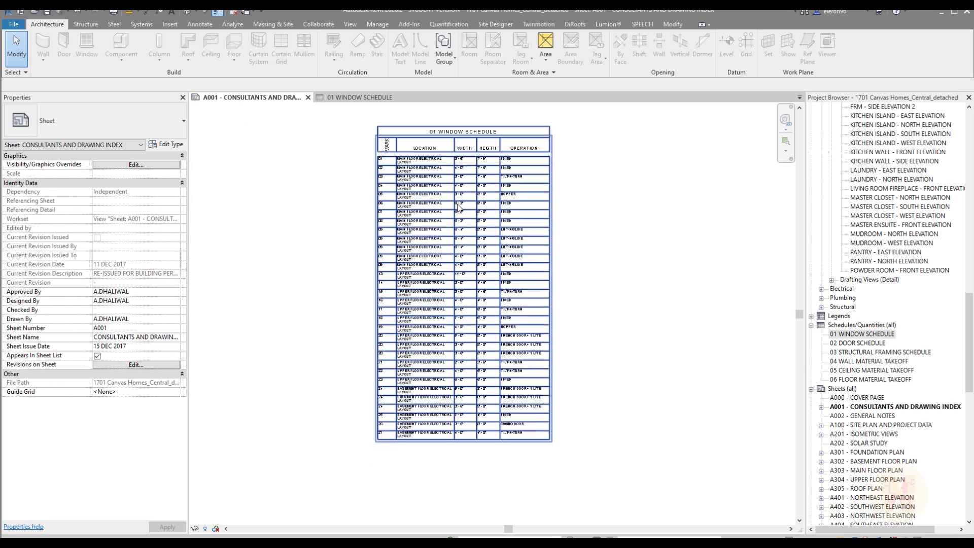
{"action": "left_click", "coordinate": [476, 161]}
{"action": "key", "text": "Delete"}
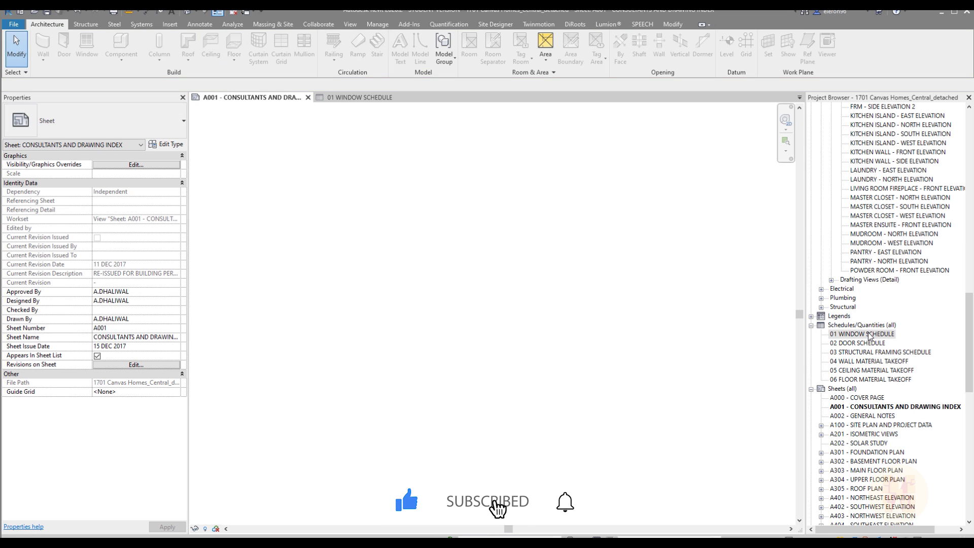
Place the 01 WINDOW SCHEDULE on sheet A001 in the empty drawing area
{"action": "left_click_drag", "start_coordinate": [869, 335], "coordinate": [478, 235]}
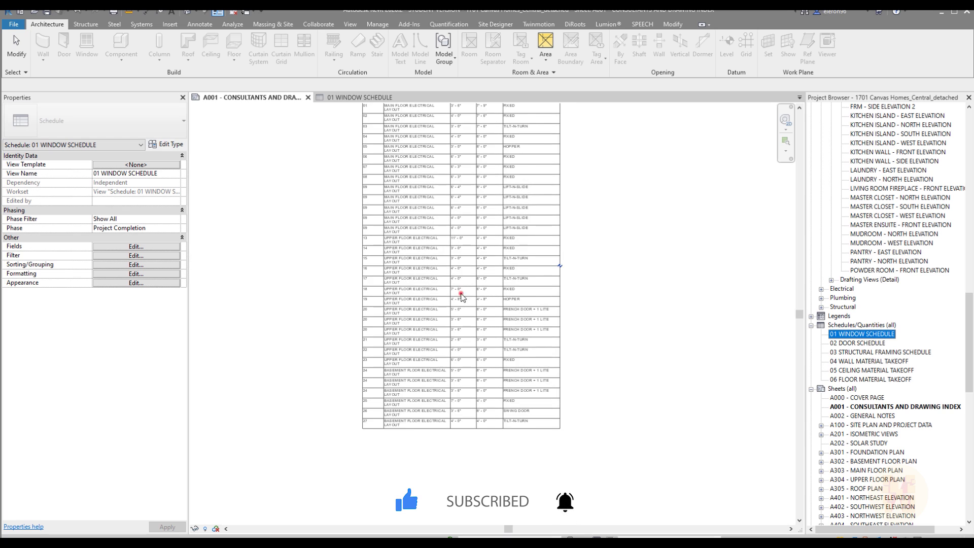
{"action": "left_click_drag", "start_coordinate": [462, 296], "coordinate": [462, 296]}
{"action": "left_click", "coordinate": [686, 243]}
{"action": "scroll", "coordinate": [569, 189], "scroll_direction": "down", "scroll_amount": 4}
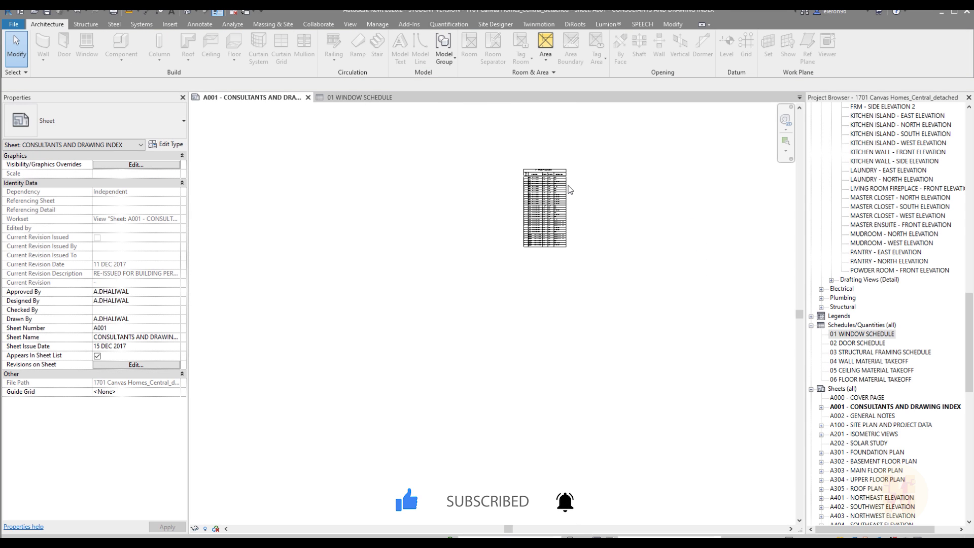
{"action": "scroll", "coordinate": [569, 190], "scroll_direction": "up", "scroll_amount": 5}
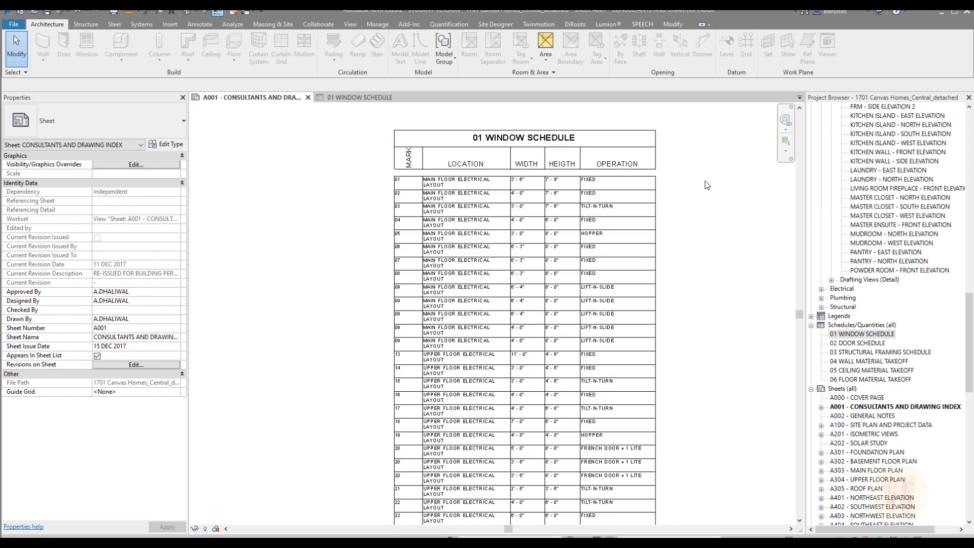
{"action": "scroll", "coordinate": [416, 173], "scroll_direction": "up", "scroll_amount": 2}
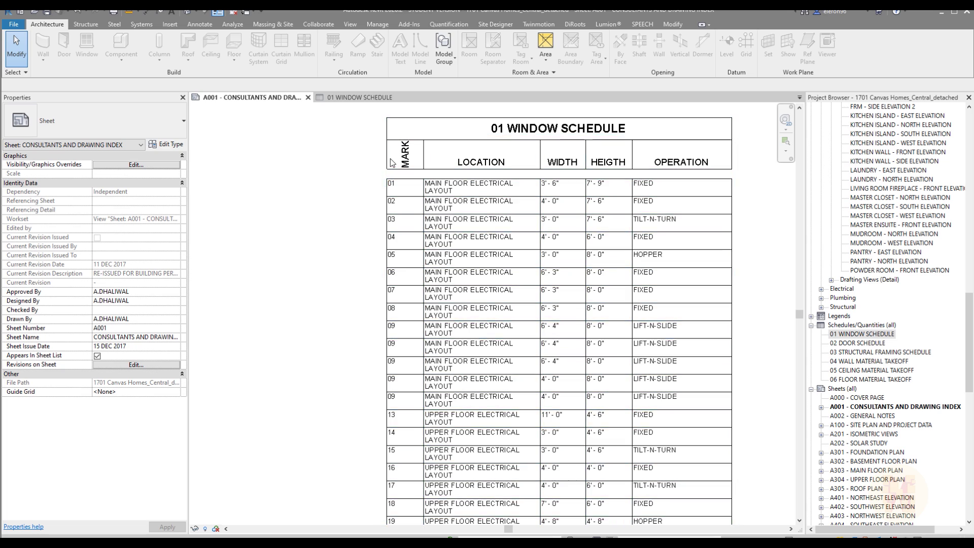
Turn off the blank row before data in the 01 WINDOW SCHEDULE's appearance properties and review the table on sheet A001
{"action": "left_click", "coordinate": [345, 97]}
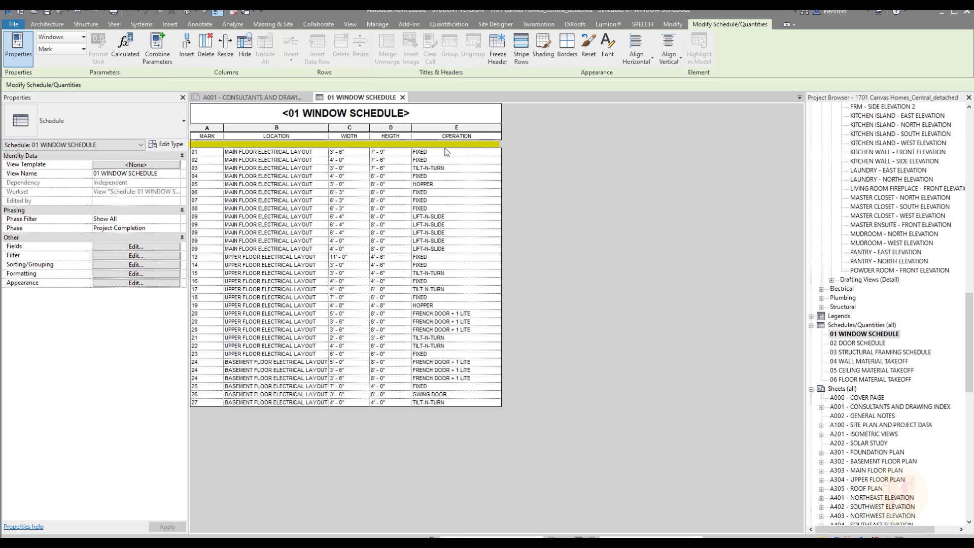
{"action": "left_click", "coordinate": [127, 245]}
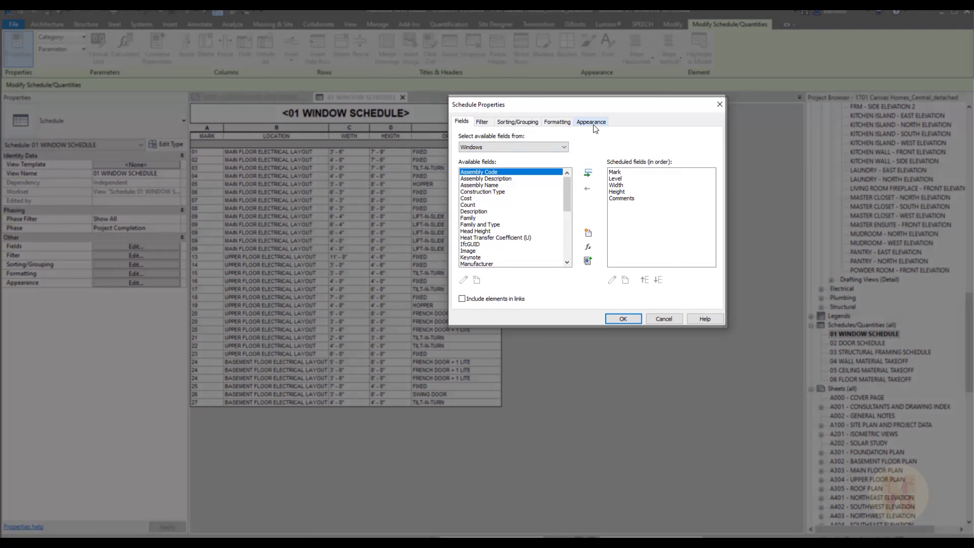
{"action": "left_click", "coordinate": [592, 122]}
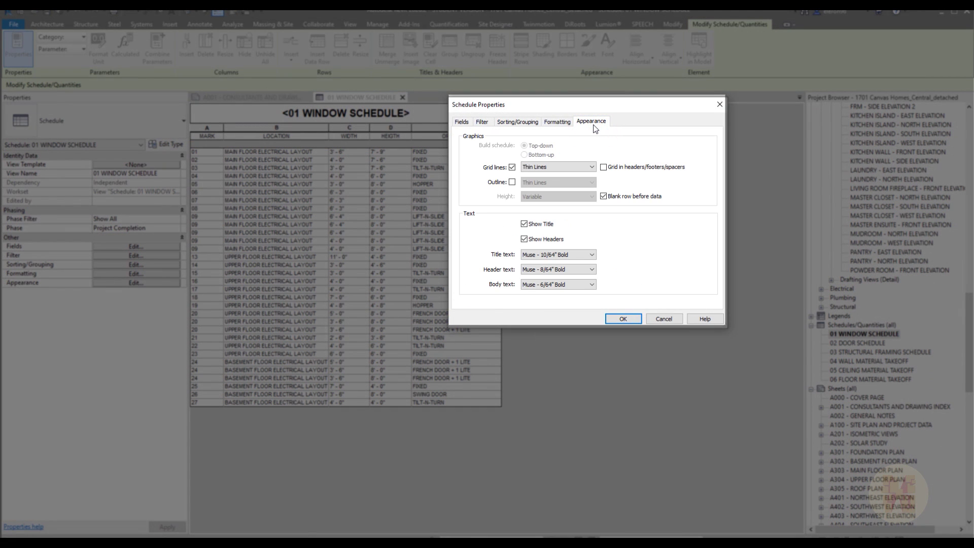
{"action": "left_click", "coordinate": [606, 196]}
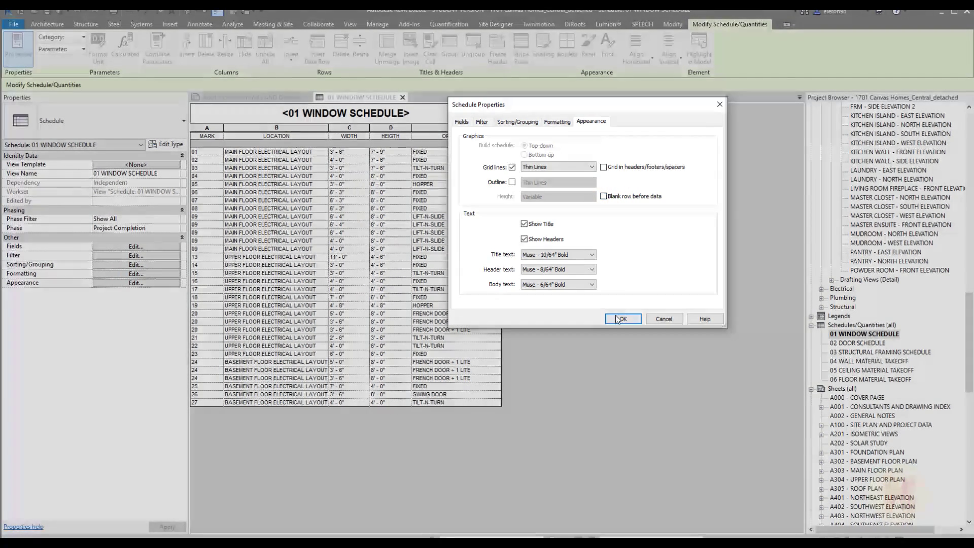
{"action": "left_click", "coordinate": [618, 319]}
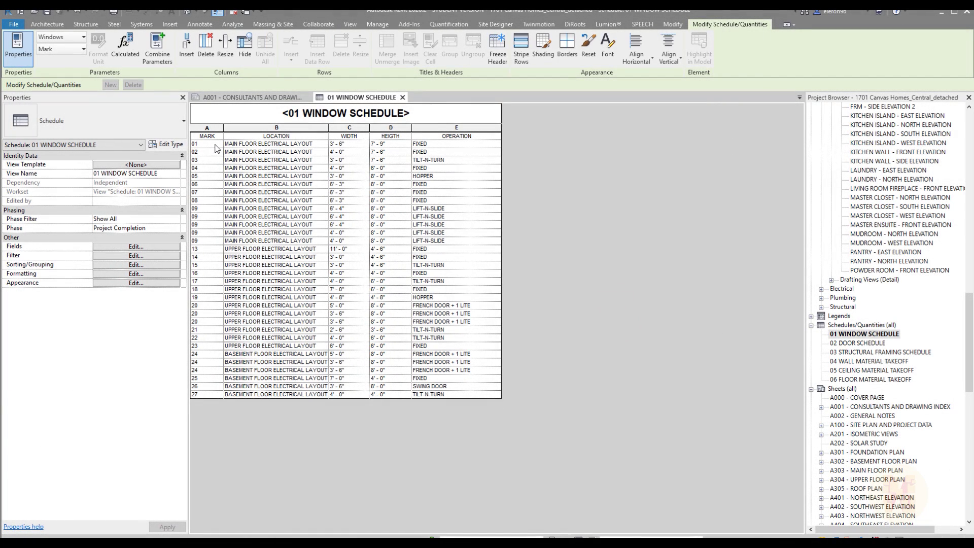
{"action": "left_click", "coordinate": [571, 146]}
{"action": "left_click", "coordinate": [267, 97]}
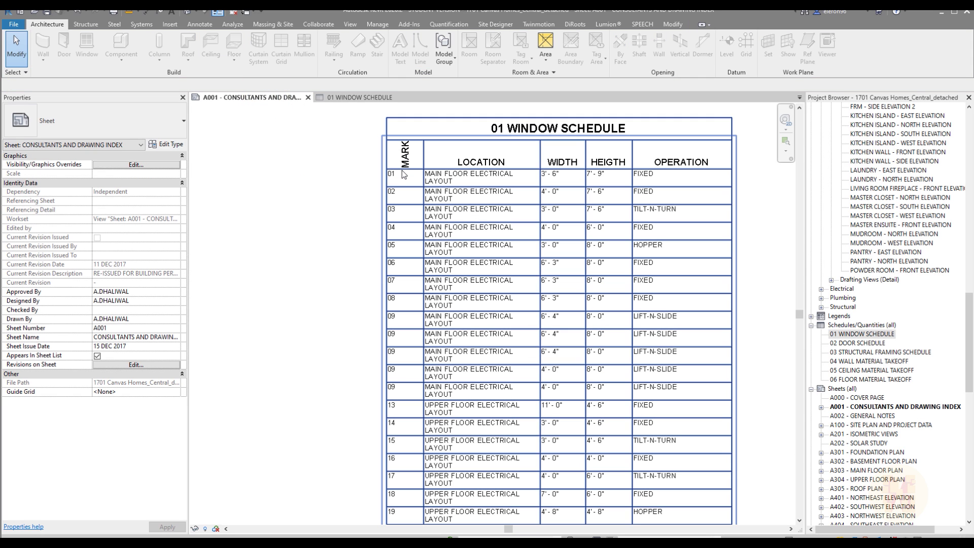
{"action": "middle_click_drag", "start_coordinate": [404, 174], "coordinate": [291, 173]}
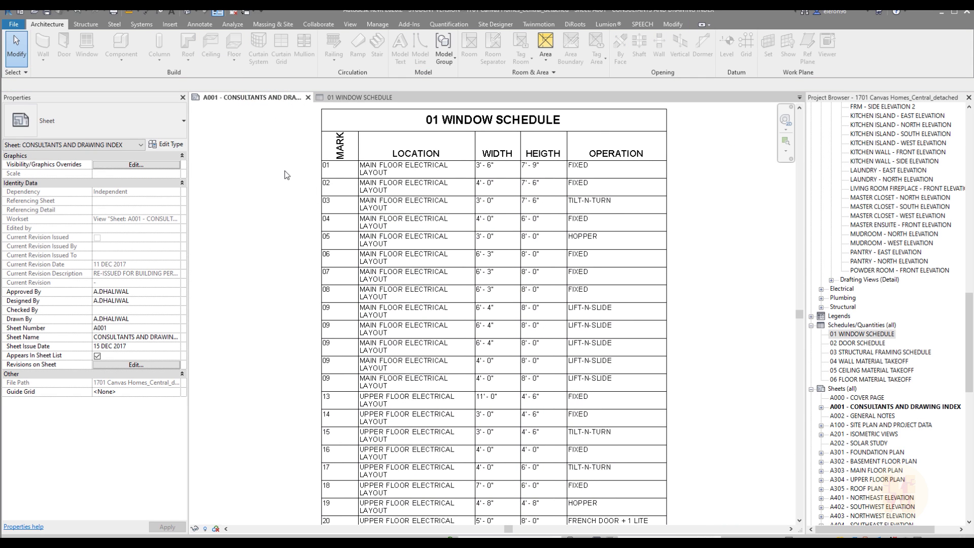
{"action": "scroll", "coordinate": [572, 155], "scroll_direction": "down", "scroll_amount": 2}
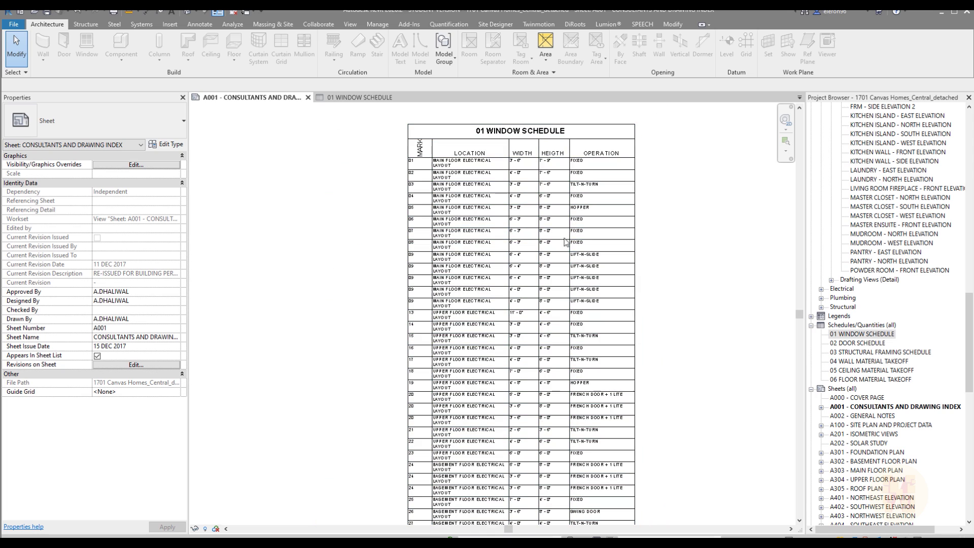
{"action": "scroll", "coordinate": [556, 384], "scroll_direction": "down", "scroll_amount": 1}
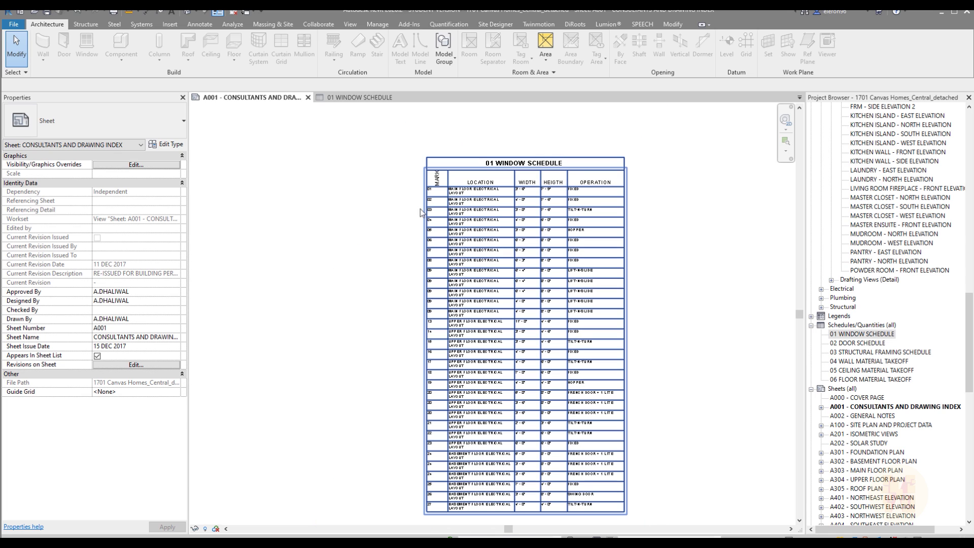
{"action": "scroll", "coordinate": [403, 188], "scroll_direction": "up", "scroll_amount": 2}
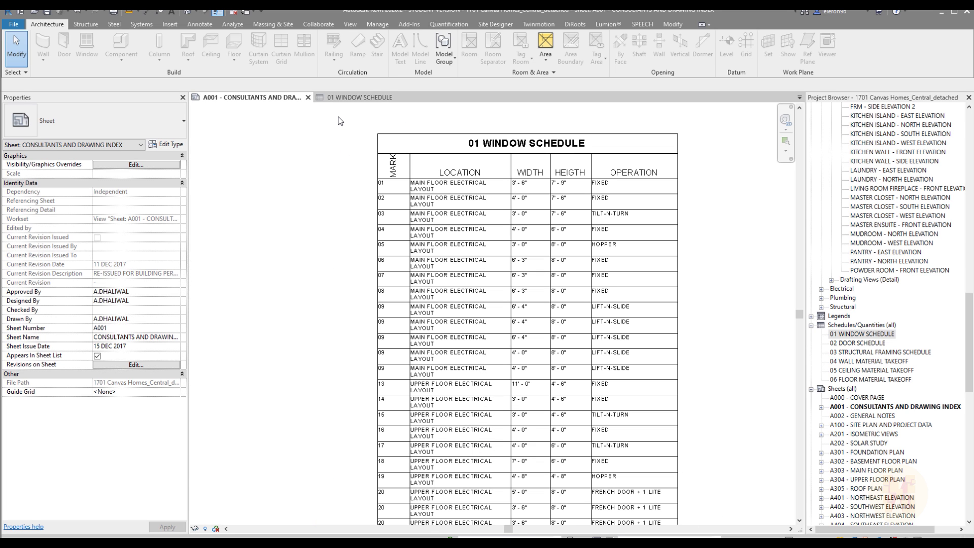
Turn off Show Headers in the 01 WINDOW SCHEDULE's appearance properties, consulting the reference schedule image for the header layout
{"action": "left_click", "coordinate": [350, 98]}
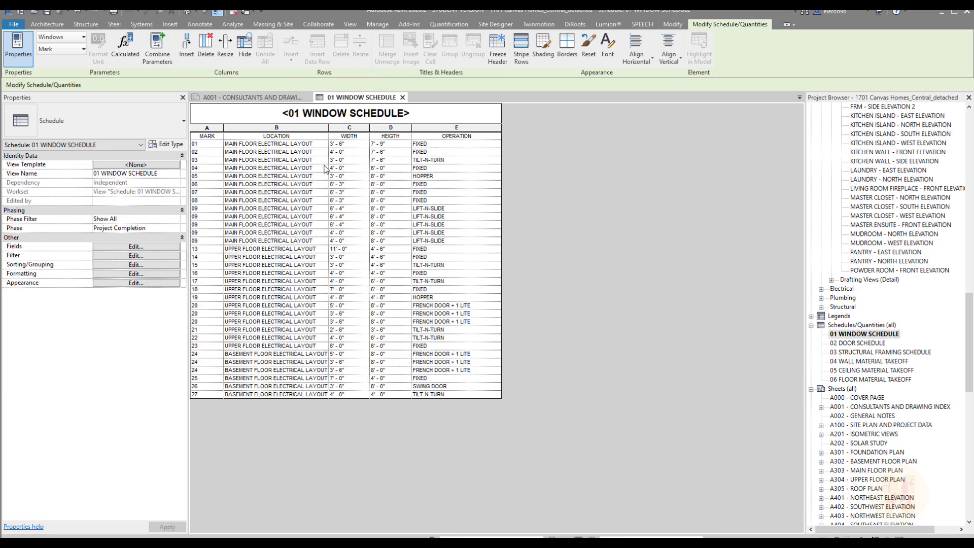
{"action": "left_click", "coordinate": [139, 247]}
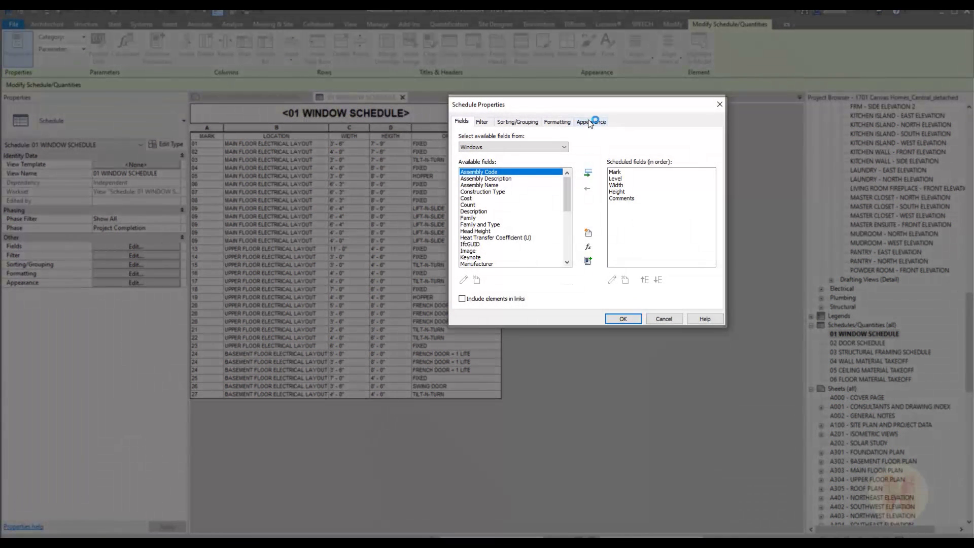
{"action": "left_click", "coordinate": [589, 123]}
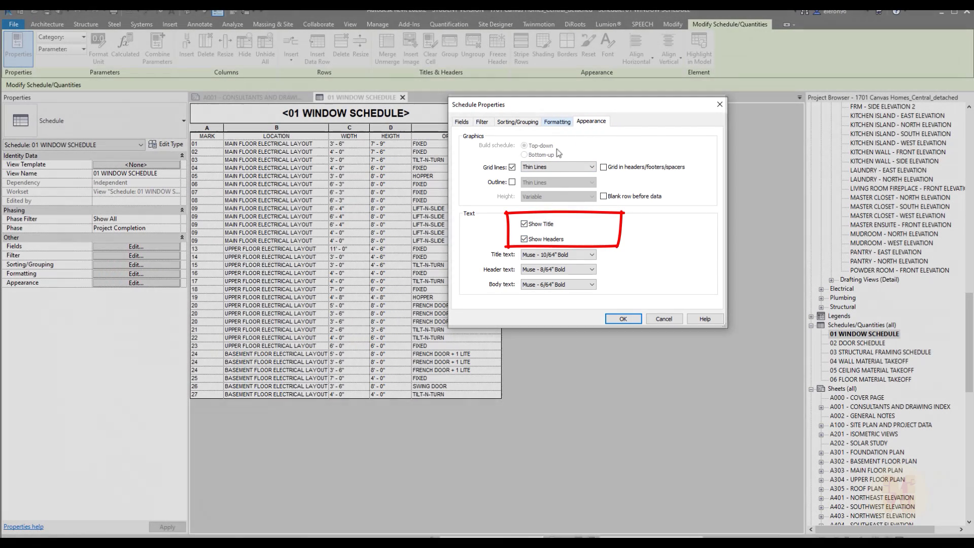
{"action": "left_click_drag", "start_coordinate": [521, 107], "coordinate": [583, 153]}
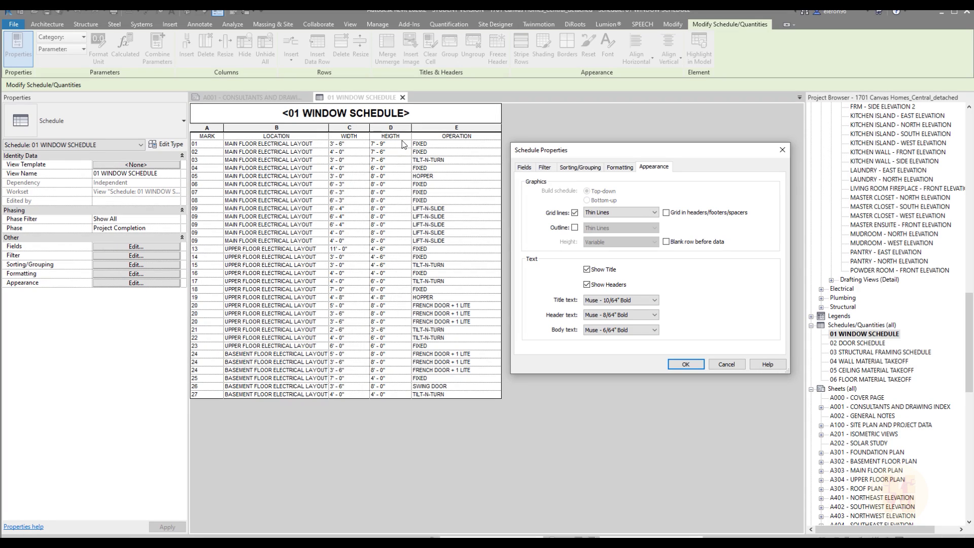
{"action": "key", "text": "alt+Tab"}
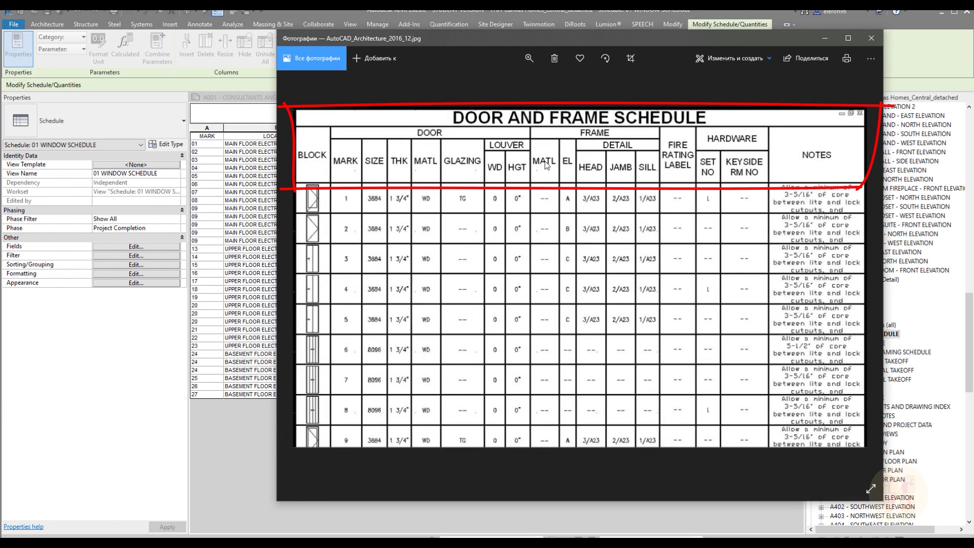
{"action": "left_click", "coordinate": [871, 38]}
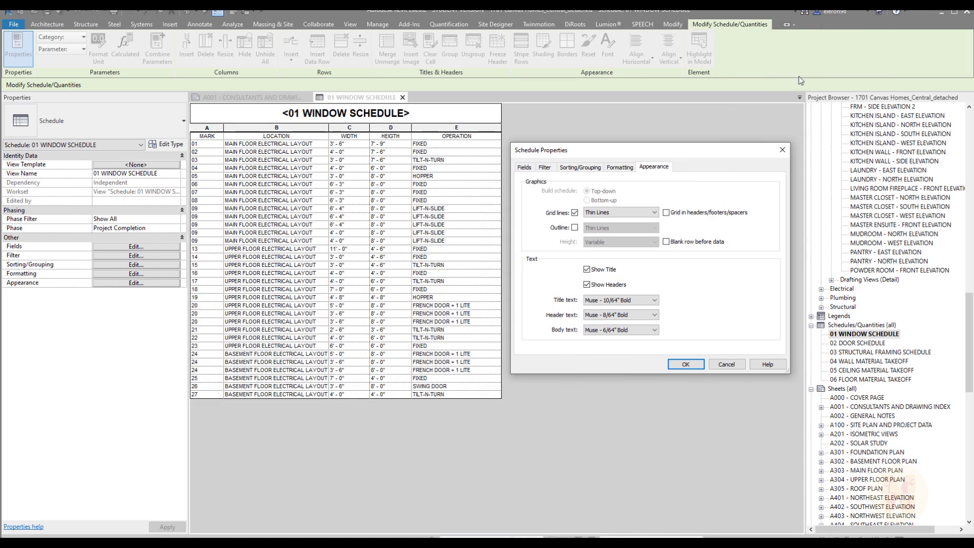
{"action": "left_click", "coordinate": [587, 285]}
{"action": "left_click", "coordinate": [686, 364]}
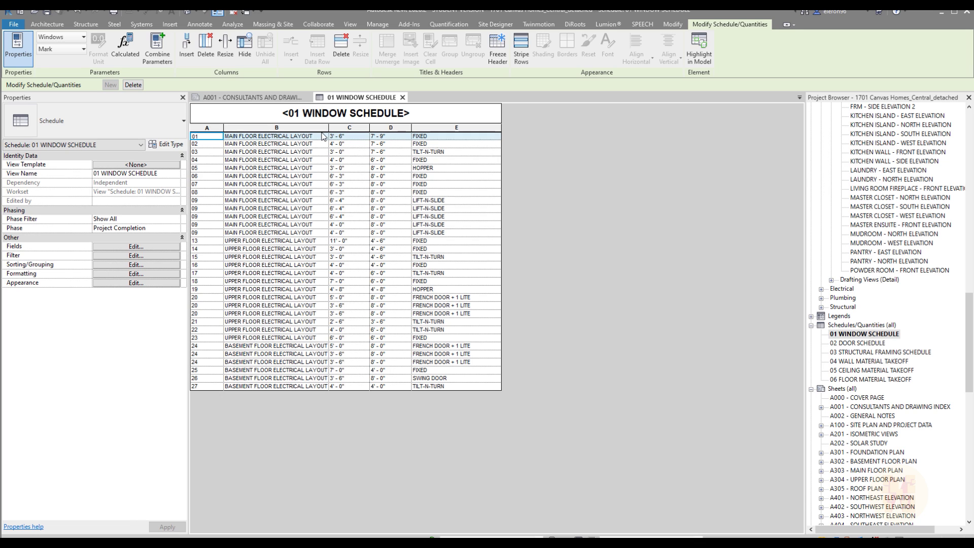
Tile the window schedule view beside sheet A001 and insert a row below the schedule title
{"action": "left_click_drag", "start_coordinate": [360, 97], "coordinate": [800, 198]}
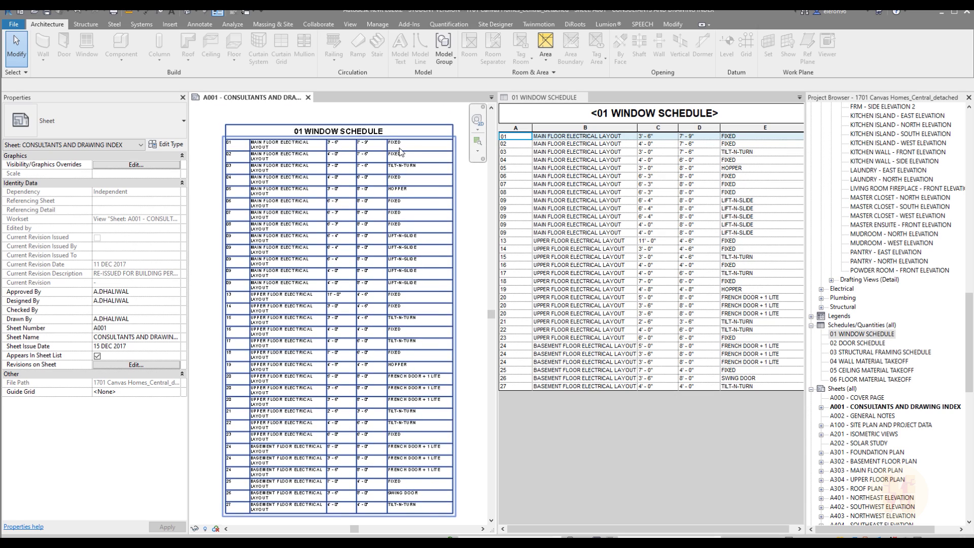
{"action": "left_click", "coordinate": [649, 434]}
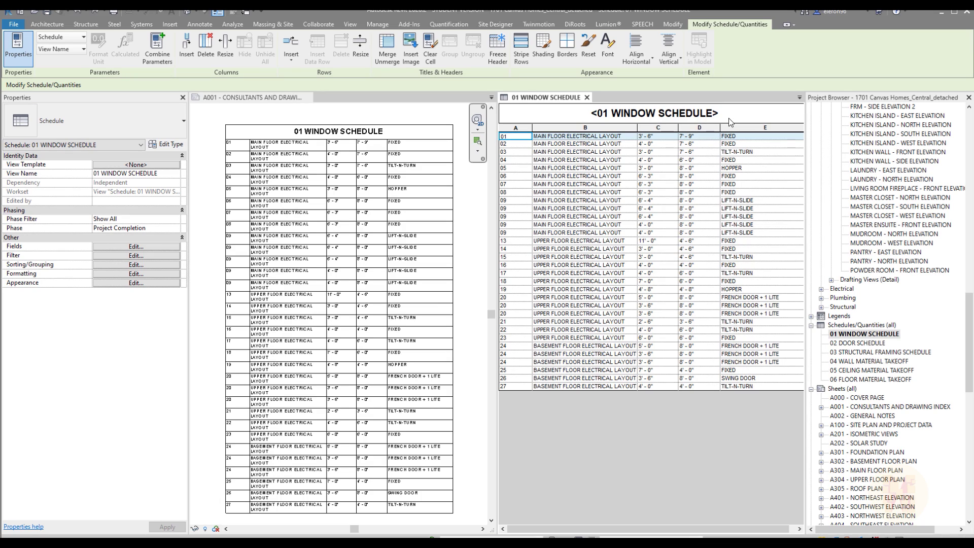
{"action": "left_click", "coordinate": [731, 114]}
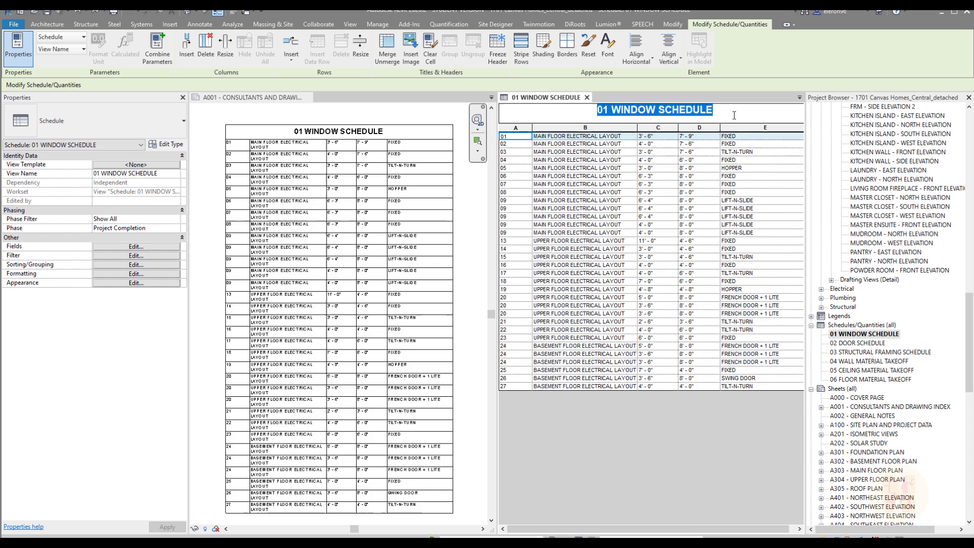
{"action": "left_click", "coordinate": [289, 57]}
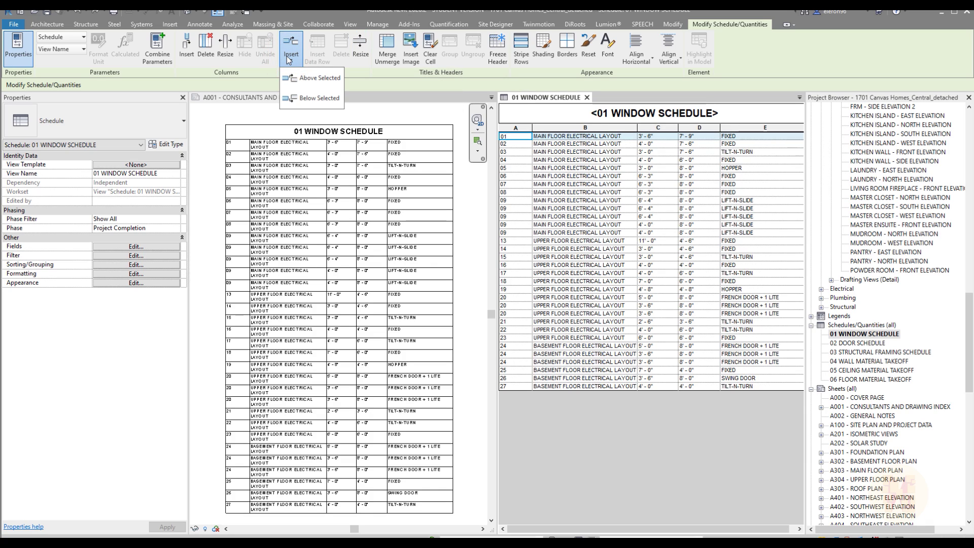
{"action": "left_click", "coordinate": [314, 99]}
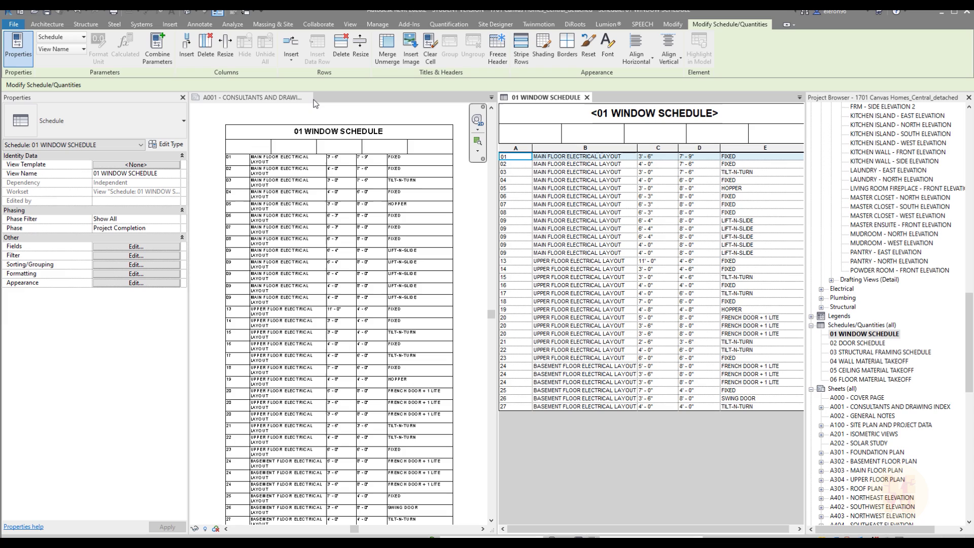
Insert a second row below the first blank header row and dock the schedule view back alongside the sheet's tab
{"action": "left_click", "coordinate": [543, 131]}
{"action": "left_click", "coordinate": [291, 50]}
{"action": "left_click", "coordinate": [314, 96]}
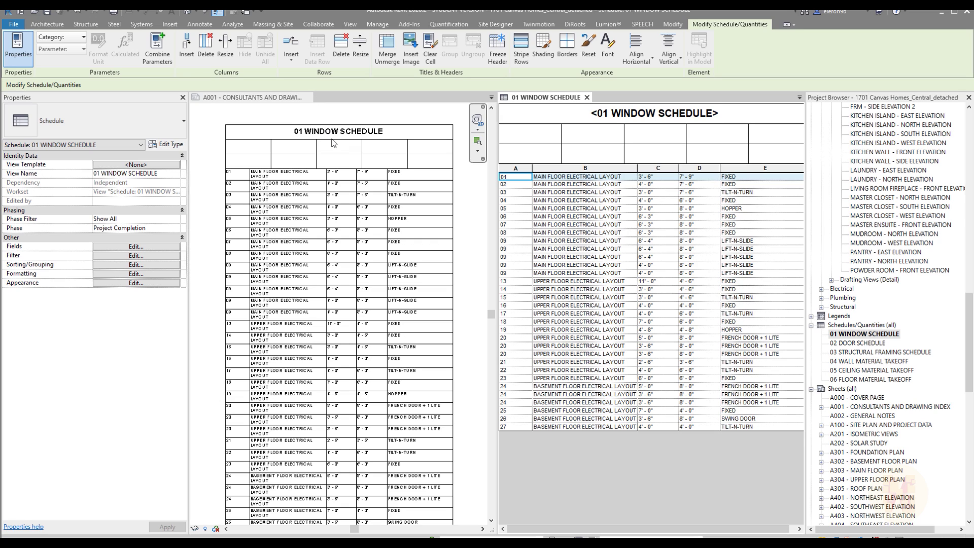
{"action": "left_click_drag", "start_coordinate": [531, 99], "coordinate": [357, 103]}
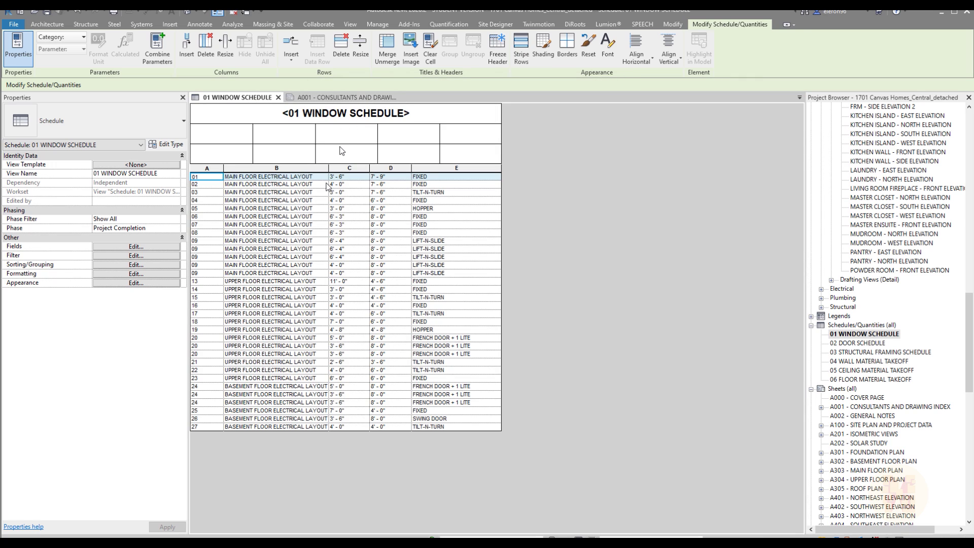
{"action": "scroll", "coordinate": [327, 186], "scroll_direction": "up", "scroll_amount": 3, "text": "ctrl"}
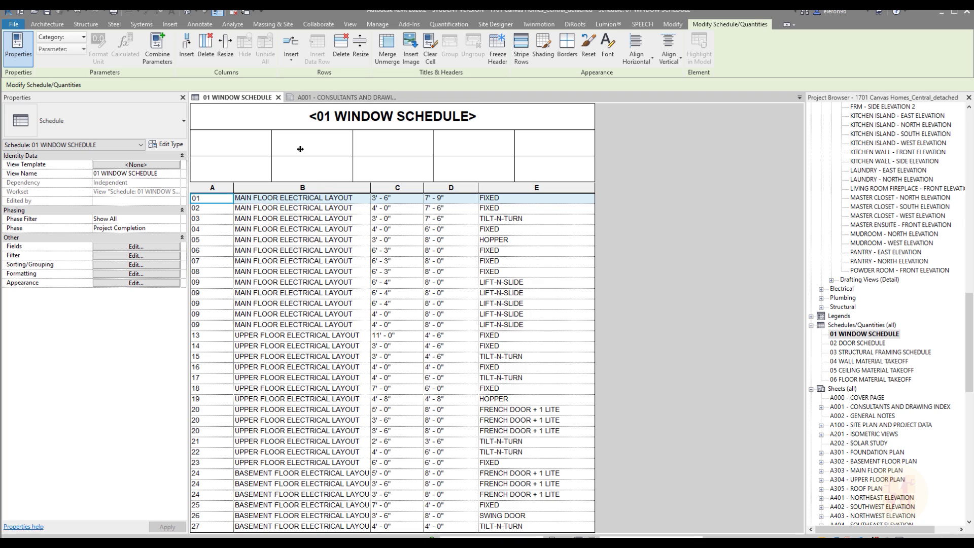
Consult the reference door and frame schedule image and rename the schedule title to WINDOW SCHEDULE
{"action": "key", "text": "alt+Tab"}
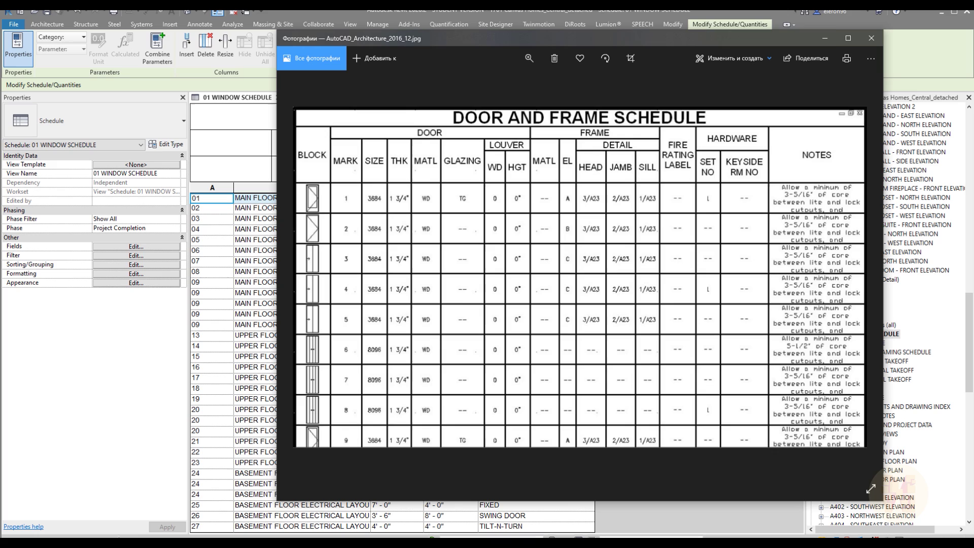
{"action": "left_click", "coordinate": [825, 38]}
{"action": "left_click", "coordinate": [334, 113]}
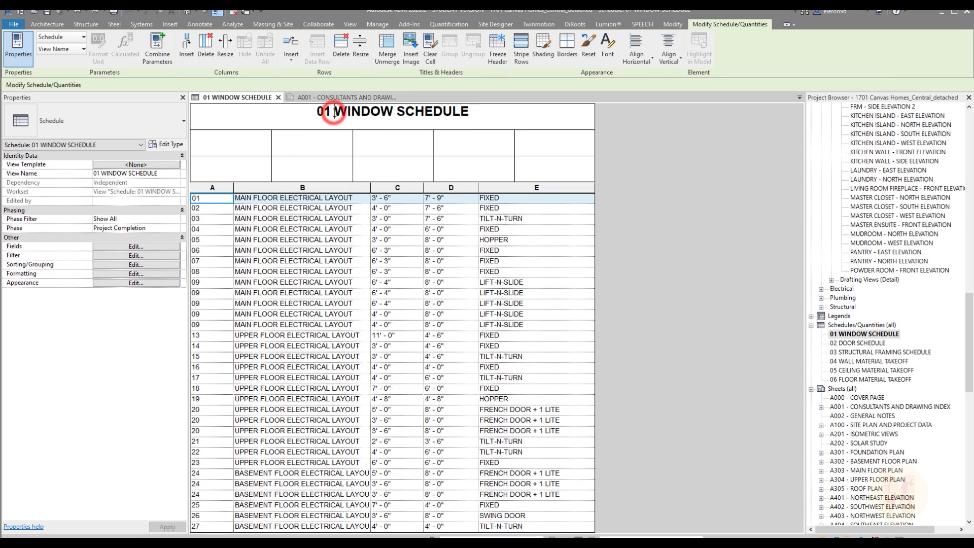
{"action": "left_click_drag", "start_coordinate": [334, 112], "coordinate": [311, 115]}
{"action": "key", "text": "BackSpace"}
{"action": "left_click", "coordinate": [491, 111]}
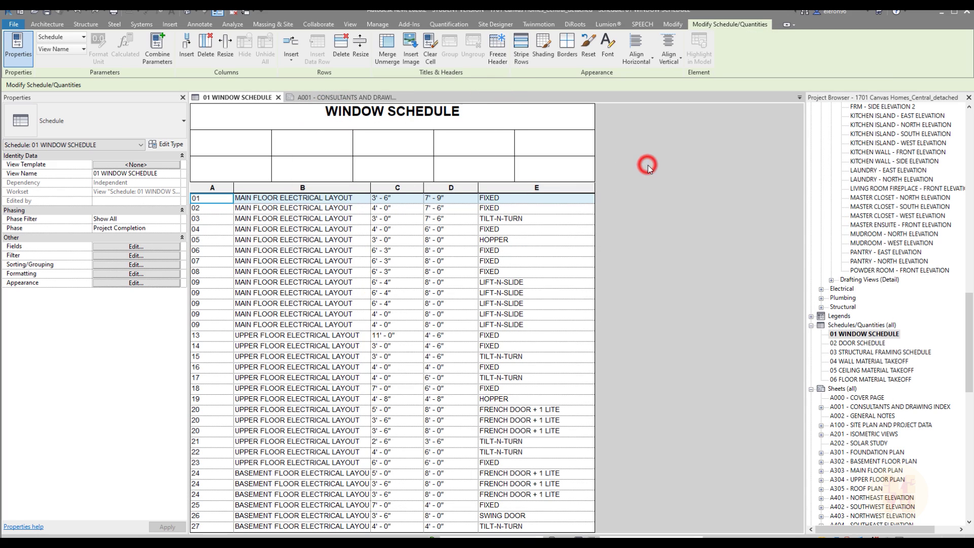
{"action": "left_click", "coordinate": [512, 137]}
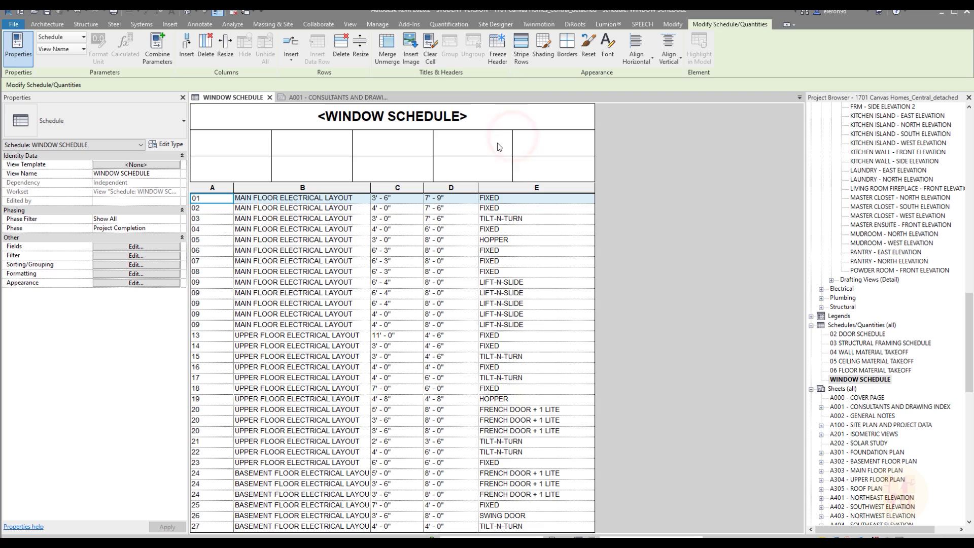
Narrow the first blank header column to match data column A, setting its width to 0.6927"
{"action": "left_click", "coordinate": [490, 145]}
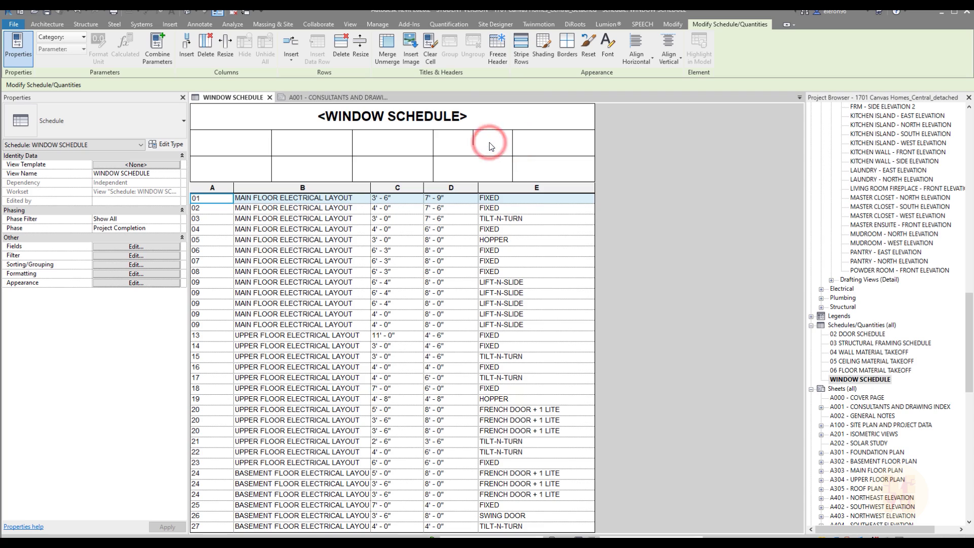
{"action": "left_click_drag", "start_coordinate": [270, 167], "coordinate": [233, 167]}
{"action": "left_click", "coordinate": [222, 209]}
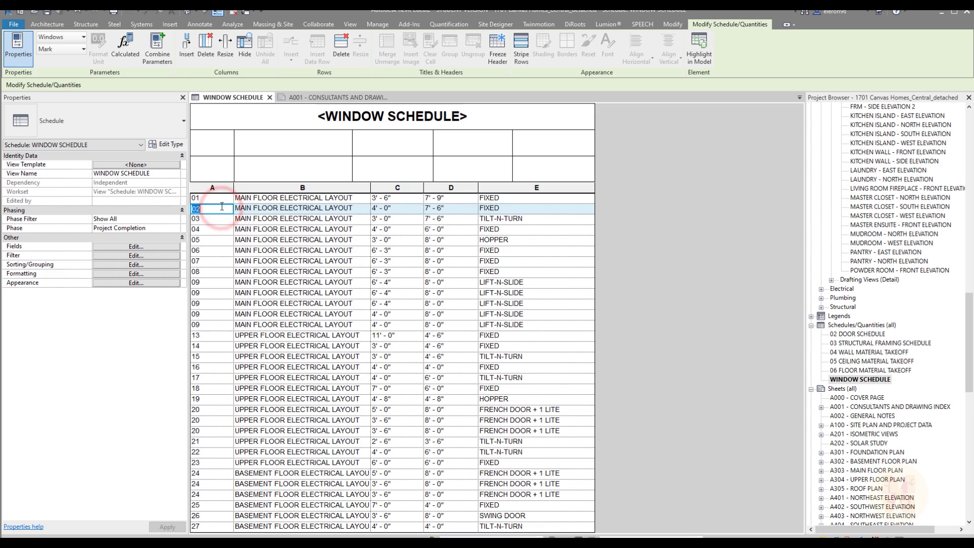
{"action": "left_click", "coordinate": [221, 51]}
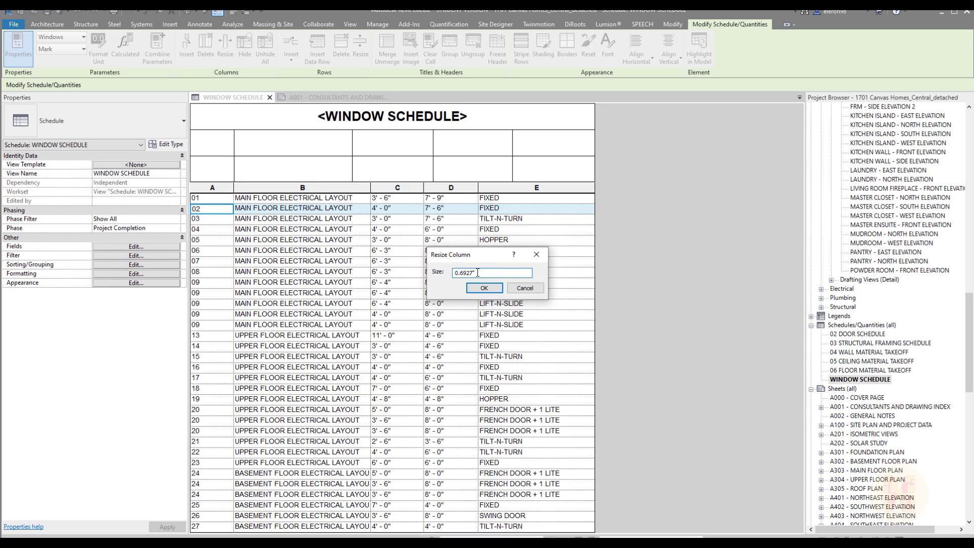
{"action": "left_click_drag", "start_coordinate": [478, 273], "coordinate": [414, 271]}
{"action": "left_click", "coordinate": [485, 287]}
{"action": "left_click", "coordinate": [225, 44]}
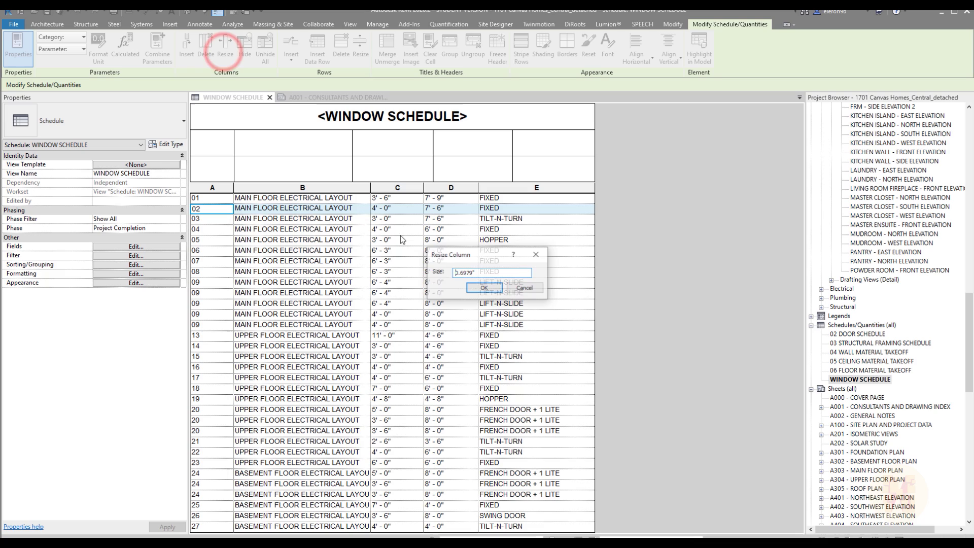
{"action": "left_click", "coordinate": [468, 288]}
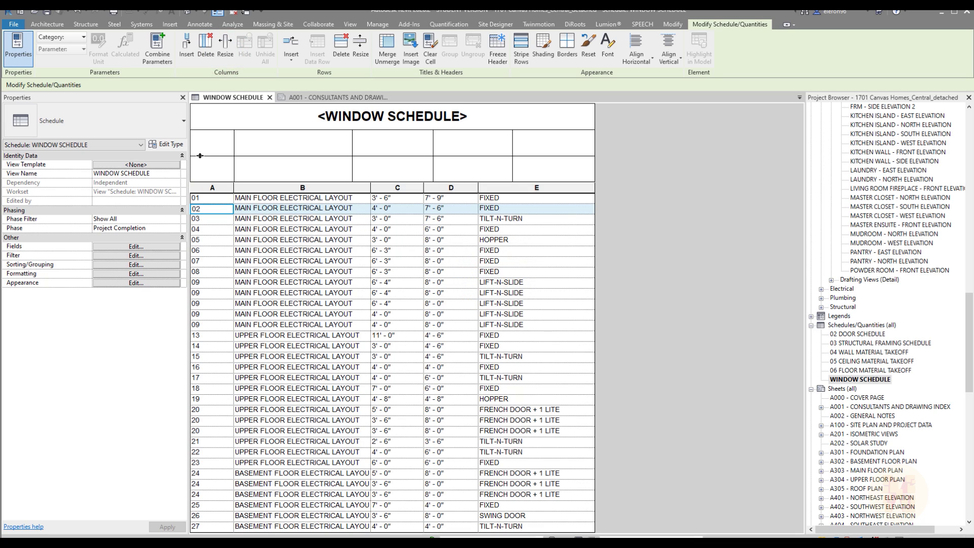
Check the first header column's width and examine its alignment with the mark column on sheet A001
{"action": "left_click", "coordinate": [216, 165]}
{"action": "left_click", "coordinate": [205, 147]}
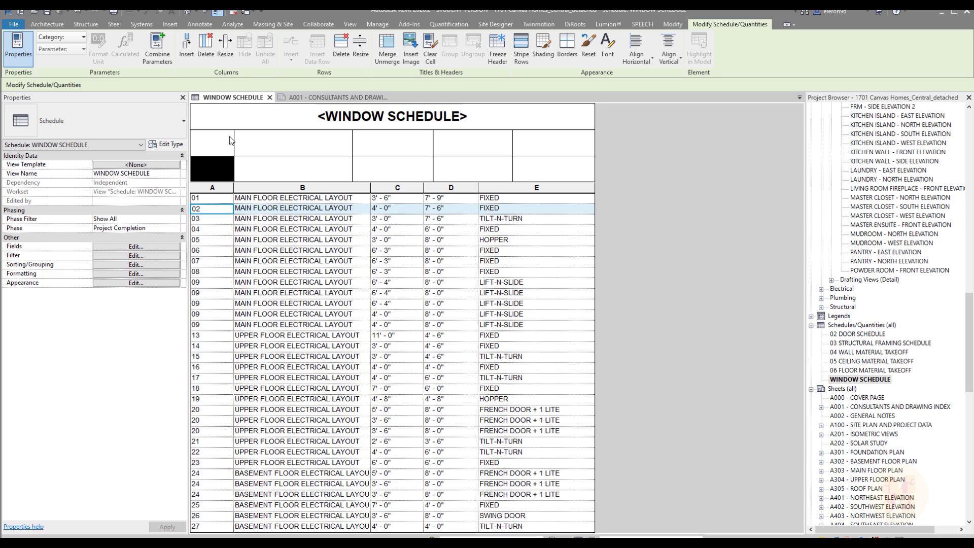
{"action": "left_click", "coordinate": [230, 51]}
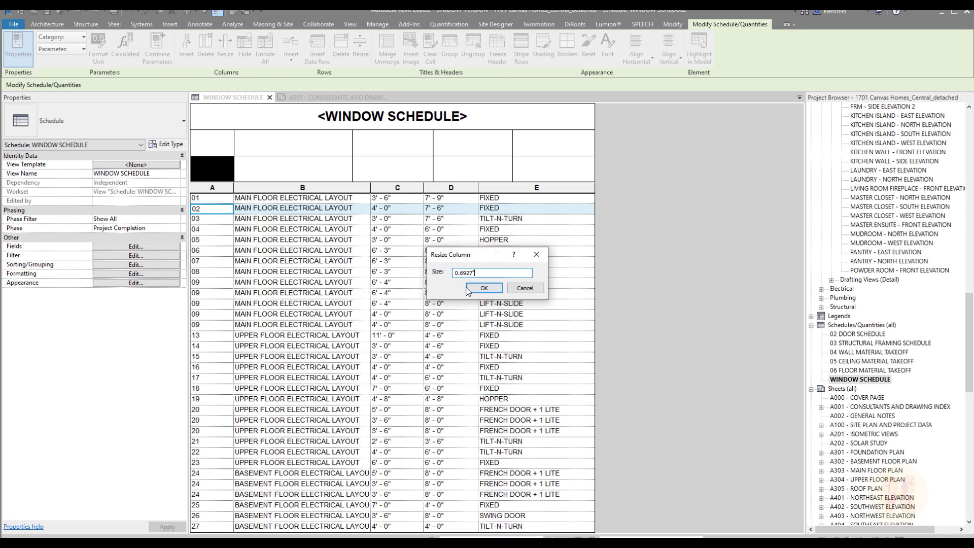
{"action": "left_click", "coordinate": [483, 287]}
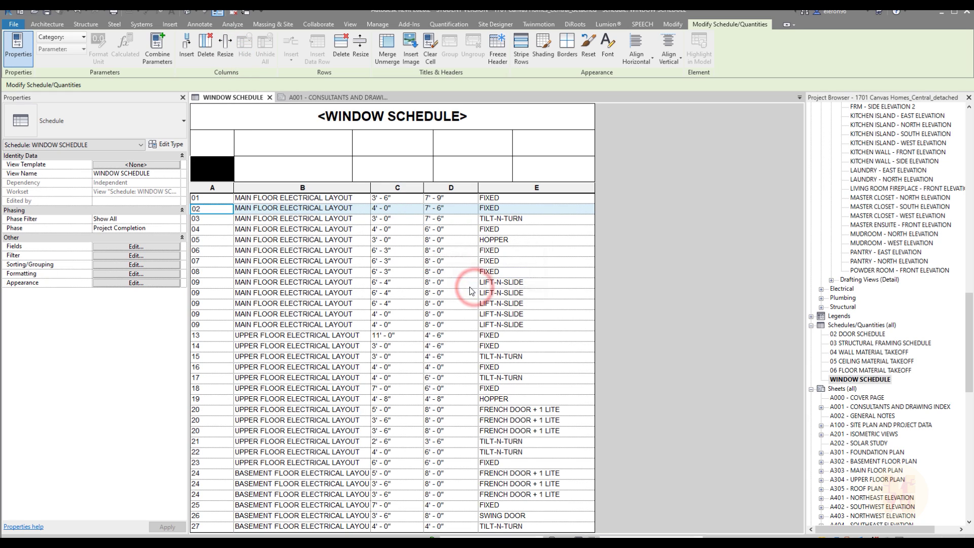
{"action": "left_click", "coordinate": [659, 173]}
{"action": "left_click", "coordinate": [294, 97]}
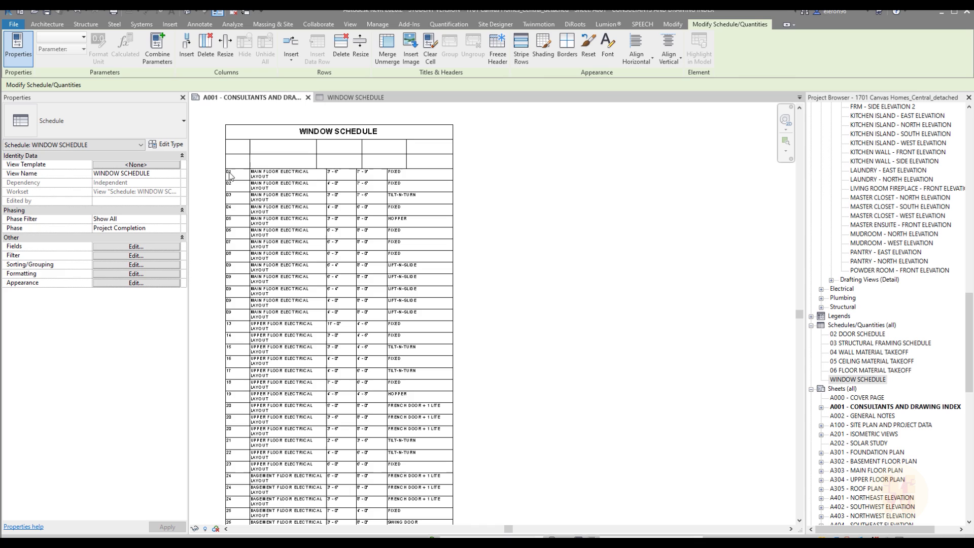
{"action": "scroll", "coordinate": [323, 223], "scroll_direction": "up", "scroll_amount": 5}
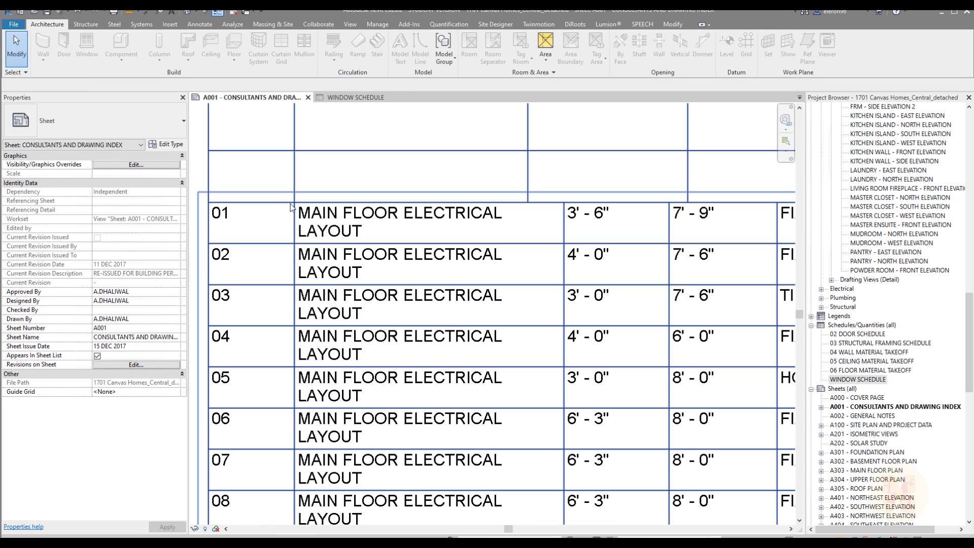
{"action": "scroll", "coordinate": [295, 210], "scroll_direction": "up", "scroll_amount": 4}
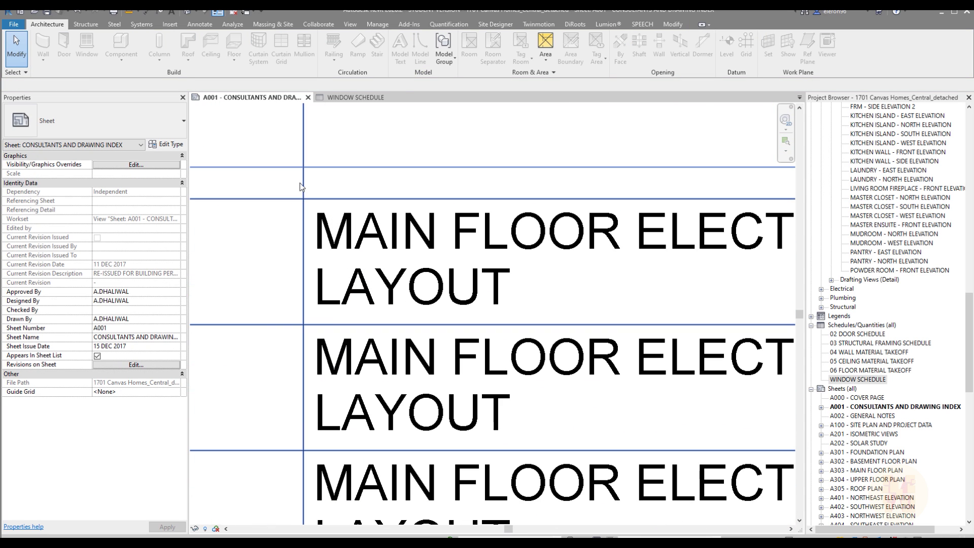
Merge the two stacked blank cells of the first header column in the WINDOW SCHEDULE and label the merged cell "Mark"
{"action": "left_click", "coordinate": [337, 98]}
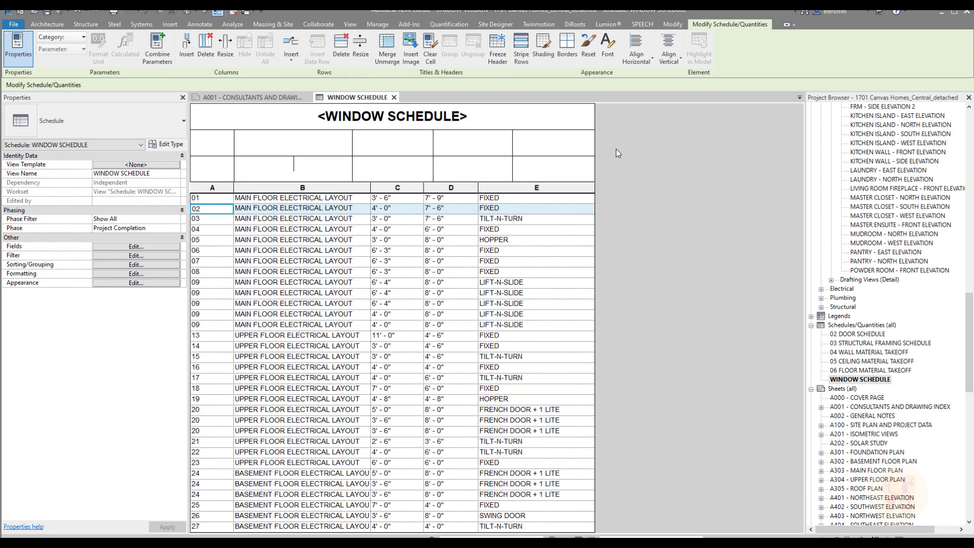
{"action": "left_click", "coordinate": [218, 150]}
{"action": "left_click", "coordinate": [218, 169]}
{"action": "left_click", "coordinate": [388, 50]}
{"action": "double_click", "coordinate": [212, 160]}
{"action": "type", "text": "Ь"}
{"action": "type", "text": "Mark"}
Align the Mark header text to Center horizontally and Middle vertically, and review the header on sheet A001
{"action": "left_click_drag", "start_coordinate": [224, 148], "coordinate": [195, 133]}
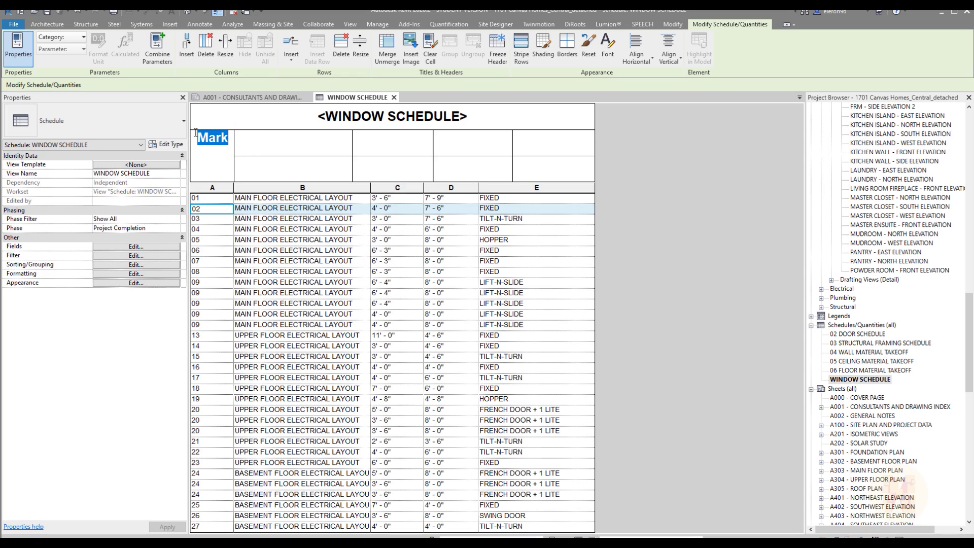
{"action": "left_click", "coordinate": [641, 60]}
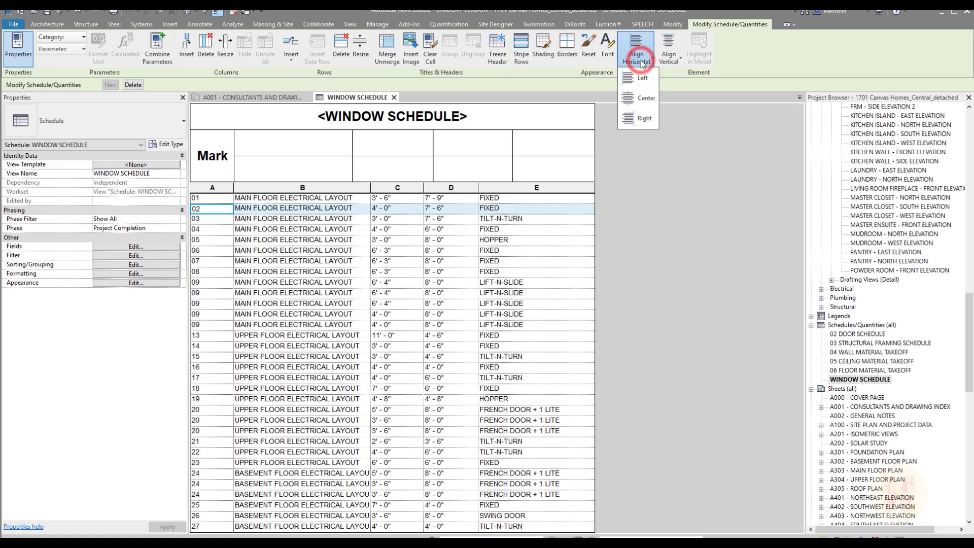
{"action": "left_click", "coordinate": [640, 93]}
{"action": "left_click", "coordinate": [670, 57]}
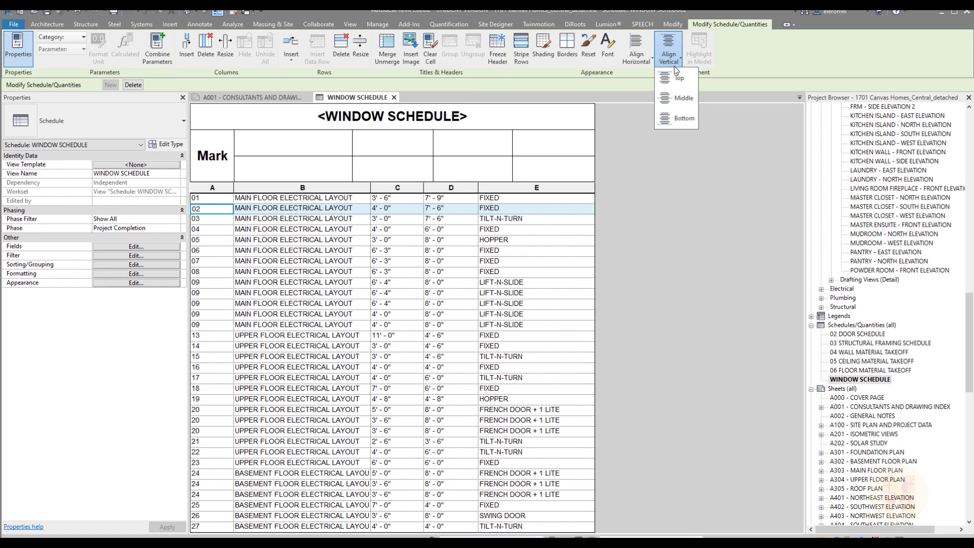
{"action": "left_click", "coordinate": [682, 100]}
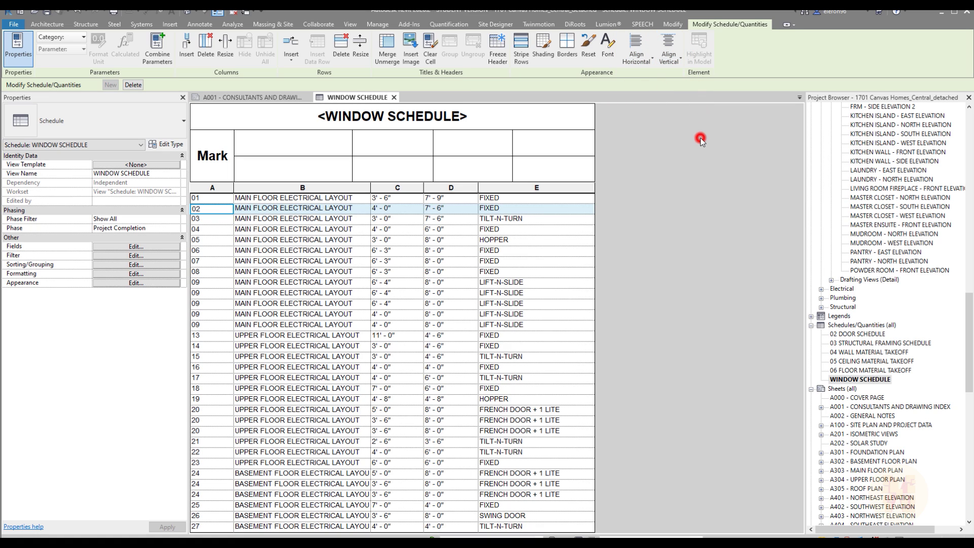
{"action": "left_click", "coordinate": [265, 97]}
{"action": "scroll", "coordinate": [465, 238], "scroll_direction": "down", "scroll_amount": 4}
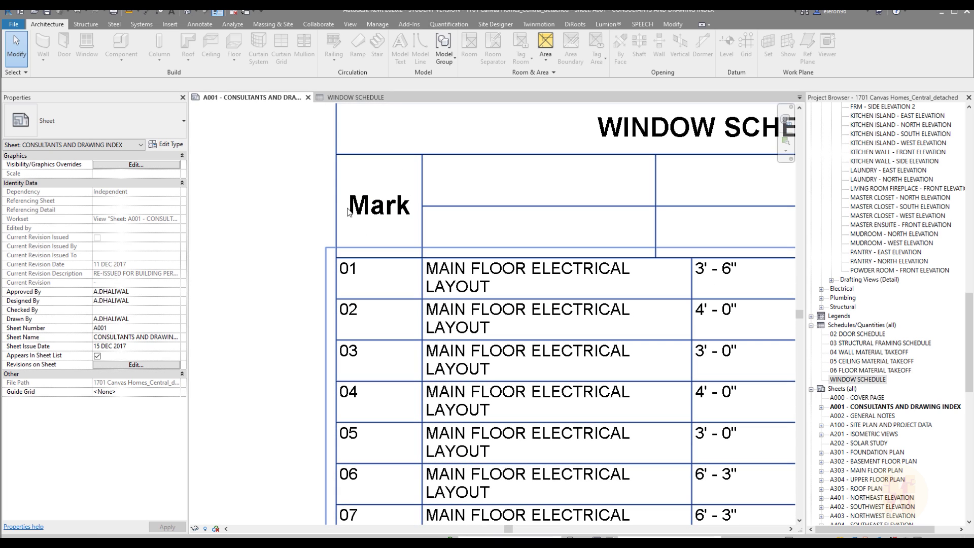
{"action": "scroll", "coordinate": [265, 224], "scroll_direction": "down", "scroll_amount": 2}
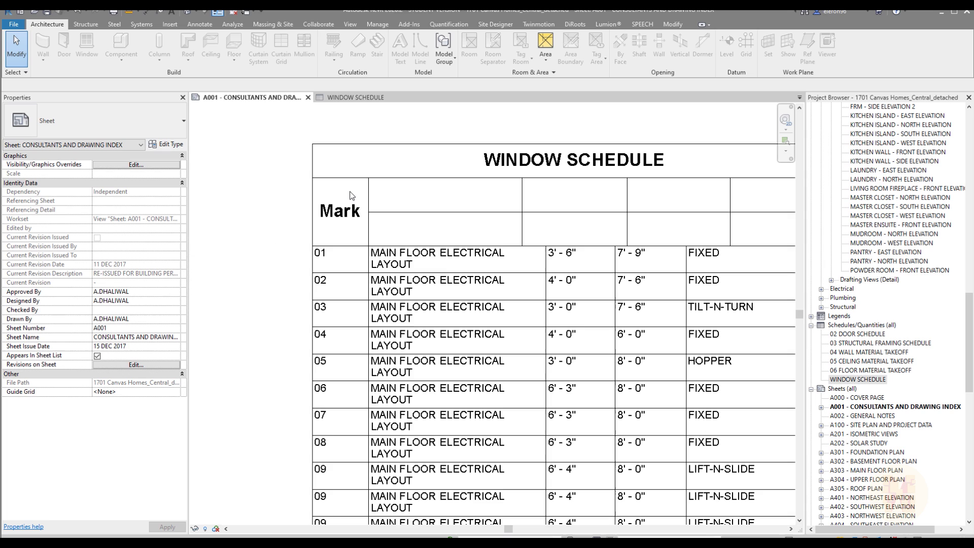
{"action": "scroll", "coordinate": [352, 196], "scroll_direction": "down", "scroll_amount": 3}
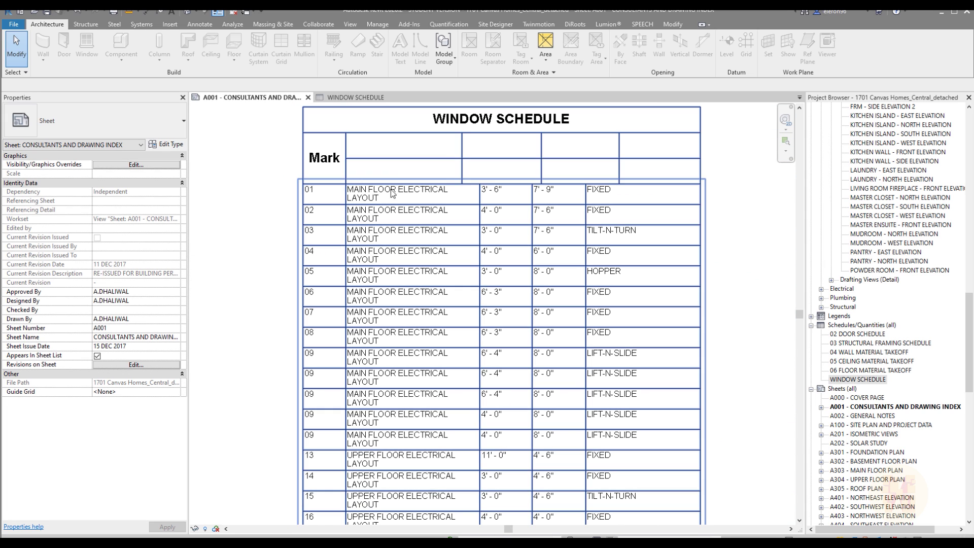
In the WINDOW SCHEDULE, merge the second and third cells of the first blank header row
{"action": "left_click", "coordinate": [355, 97]}
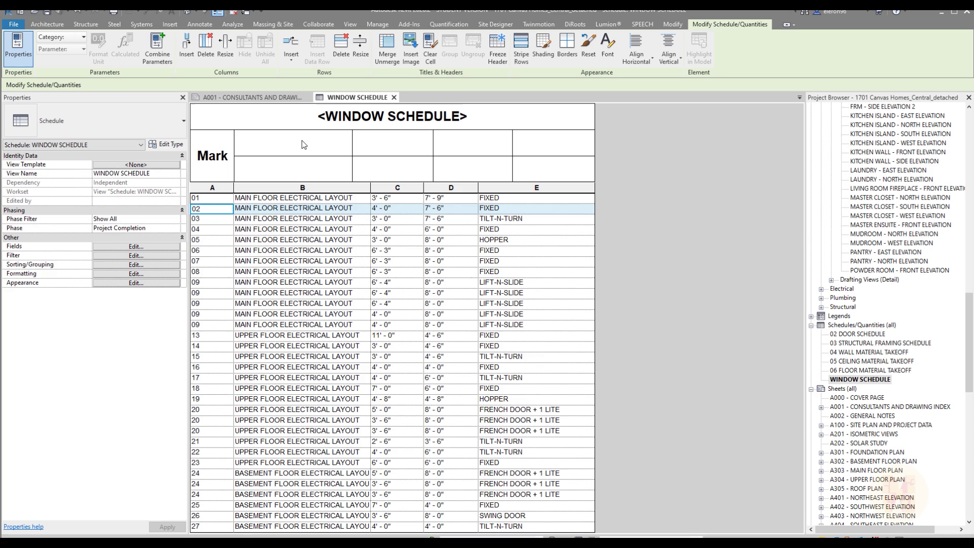
{"action": "left_click", "coordinate": [394, 209]}
{"action": "left_click", "coordinate": [320, 148]}
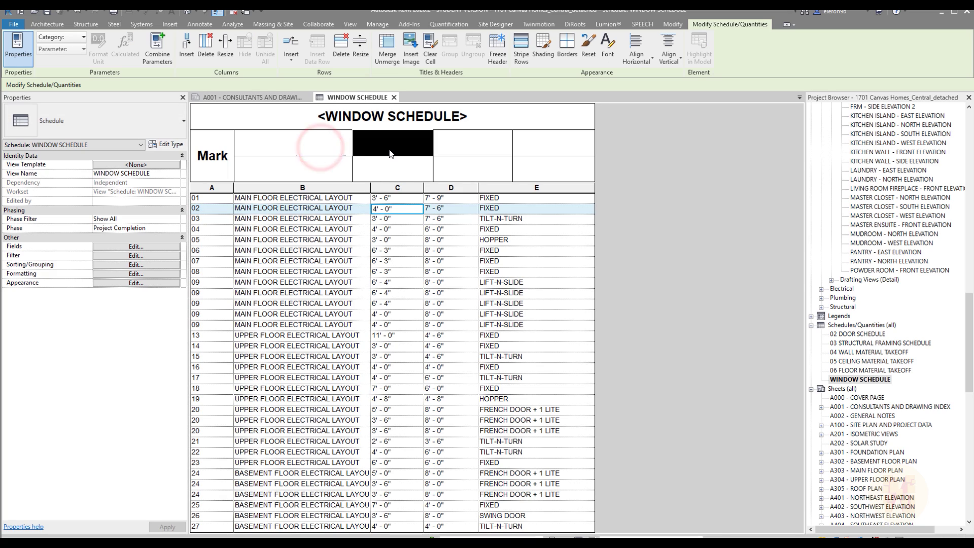
{"action": "left_click", "coordinate": [320, 145]}
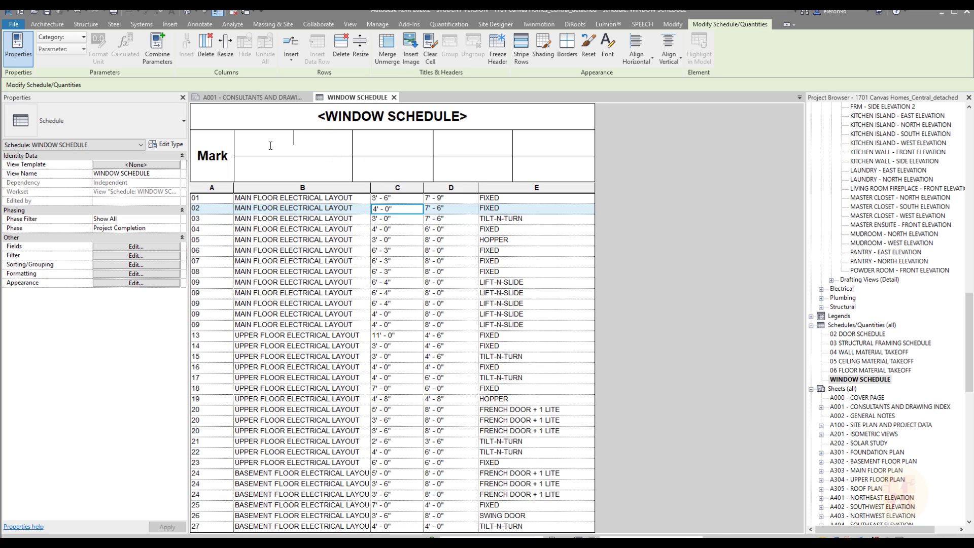
{"action": "left_click", "coordinate": [301, 145]}
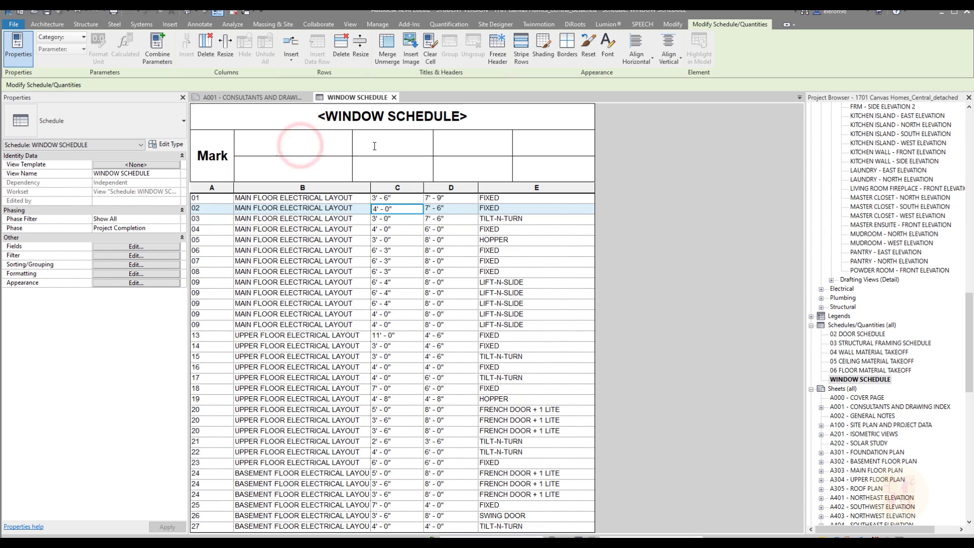
{"action": "left_click", "coordinate": [320, 140]}
{"action": "left_click", "coordinate": [280, 139]}
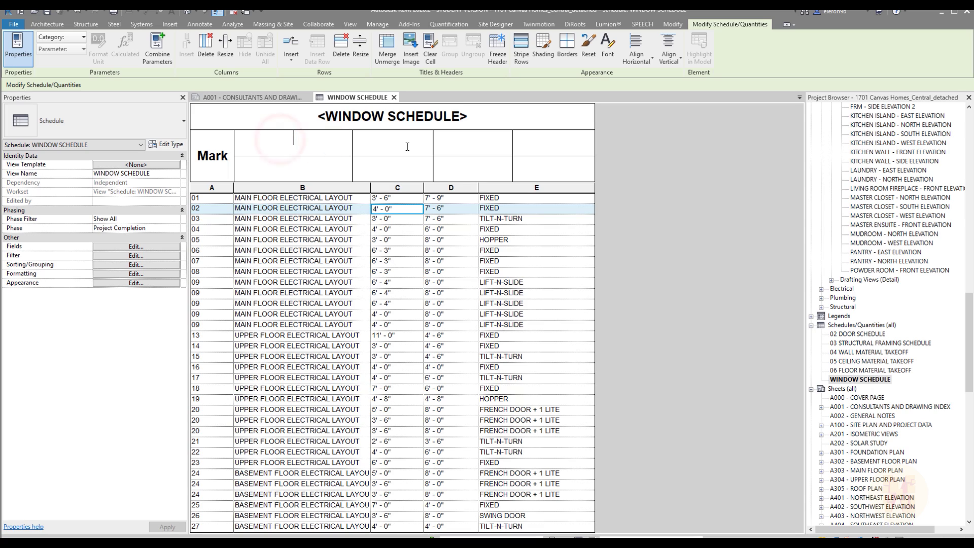
{"action": "left_click", "coordinate": [392, 145]}
{"action": "left_click", "coordinate": [308, 151]}
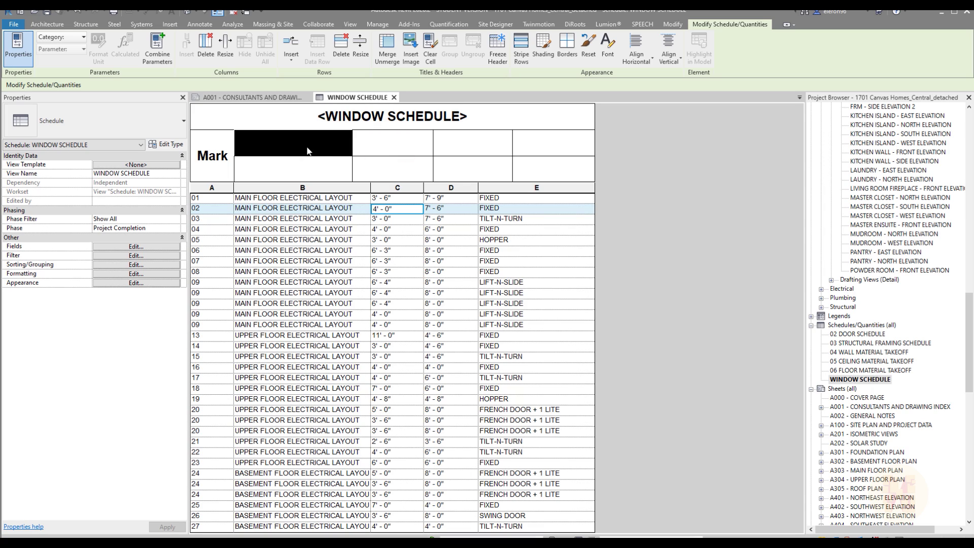
{"action": "left_click", "coordinate": [385, 47]}
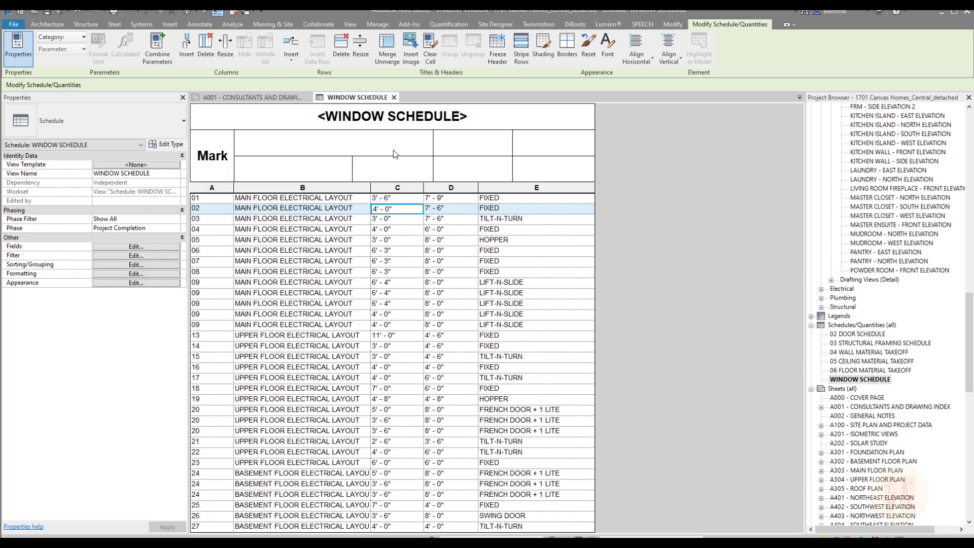
Merge the fourth and fifth cells of the second blank header row
{"action": "left_click", "coordinate": [558, 165]}
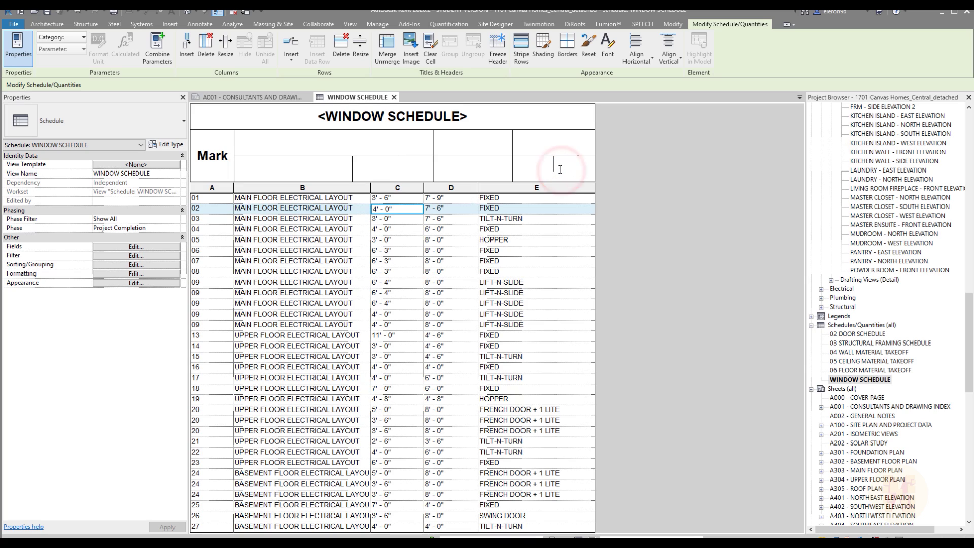
{"action": "left_click", "coordinate": [491, 166]}
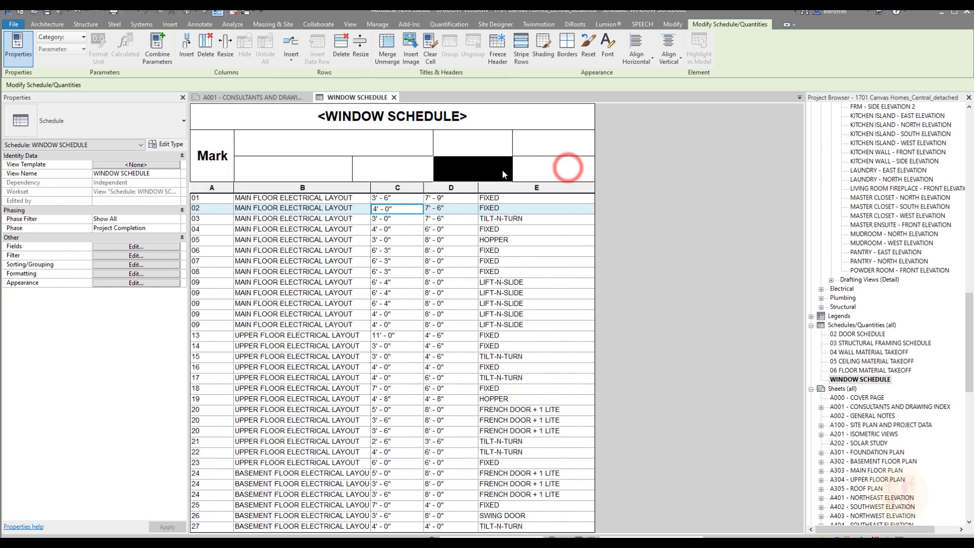
{"action": "left_click", "coordinate": [499, 167]}
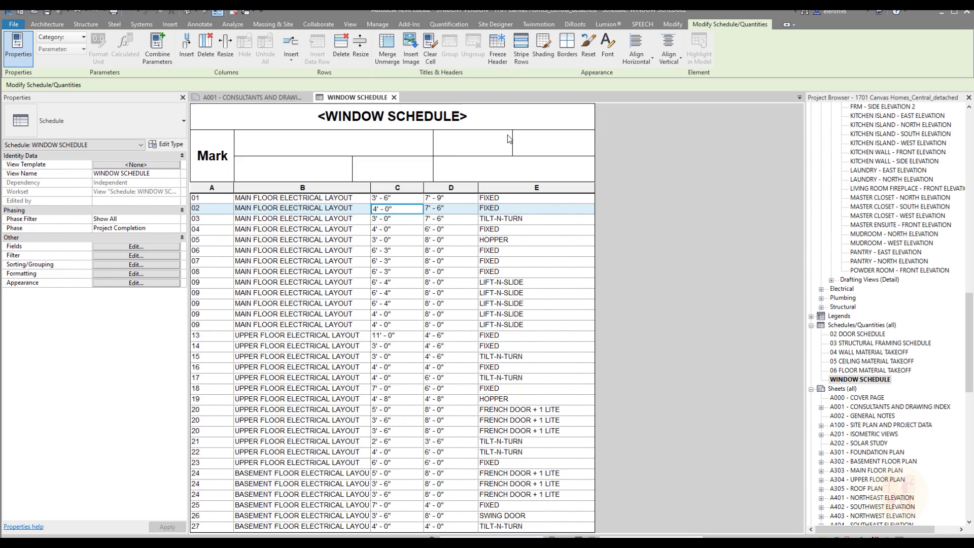
Set the second header column's width to 2.1707" to match data column B, and check the alignment on sheet A001
{"action": "left_click", "coordinate": [360, 171]}
{"action": "mouse_move", "coordinate": [359, 171]}
{"action": "left_mouse_down"}
{"action": "mouse_move", "coordinate": [367, 167]}
{"action": "mouse_move", "coordinate": [354, 168]}
{"action": "left_mouse_up"}
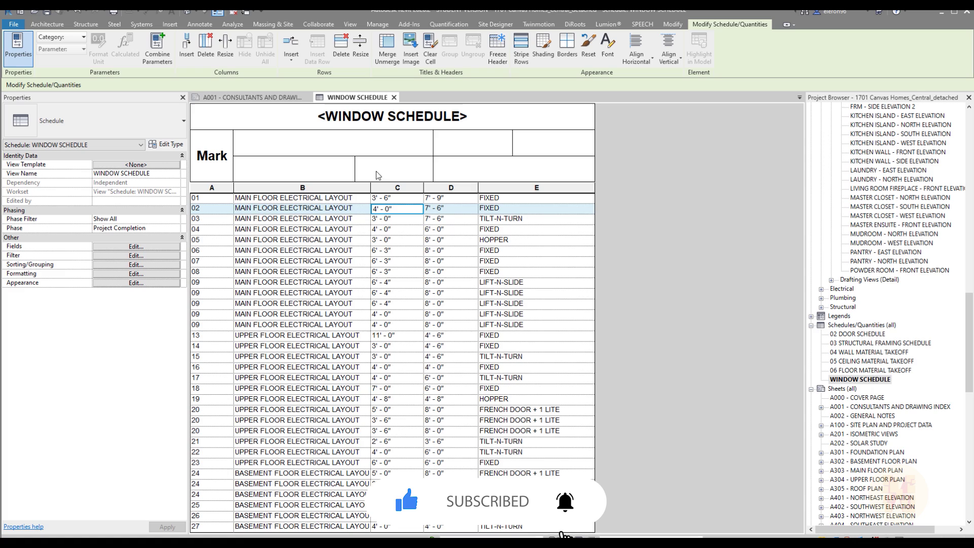
{"action": "left_click", "coordinate": [361, 199]}
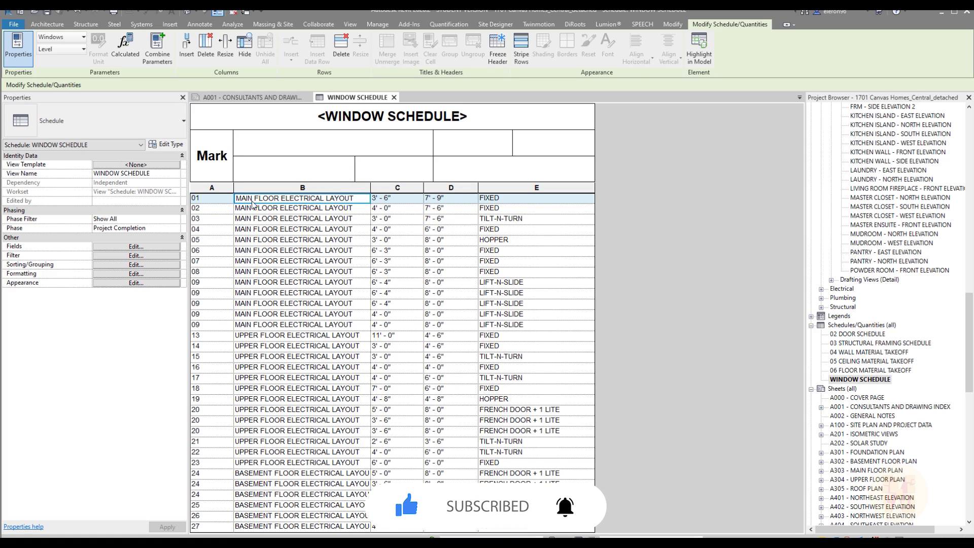
{"action": "left_click", "coordinate": [225, 44]}
{"action": "left_click", "coordinate": [501, 272]}
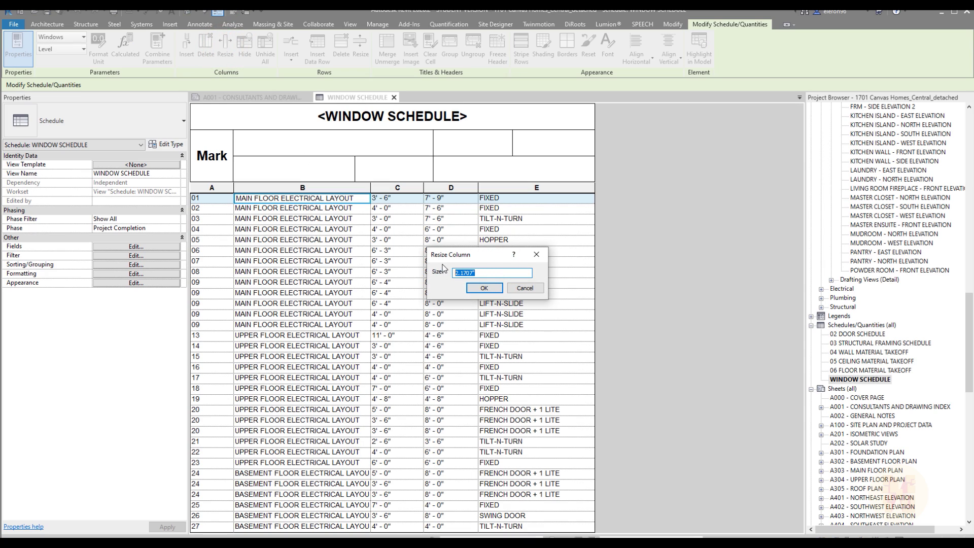
{"action": "left_click", "coordinate": [535, 288]}
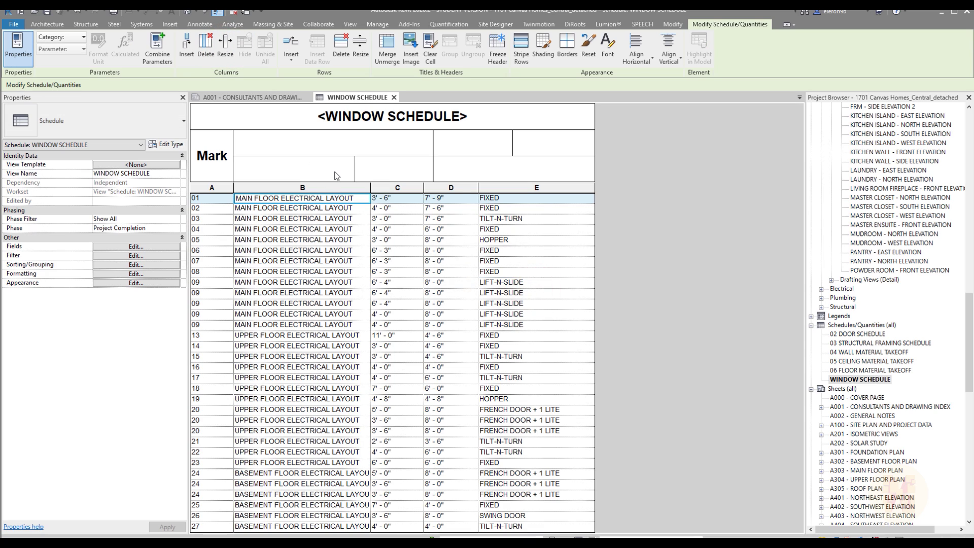
{"action": "left_click", "coordinate": [226, 50]}
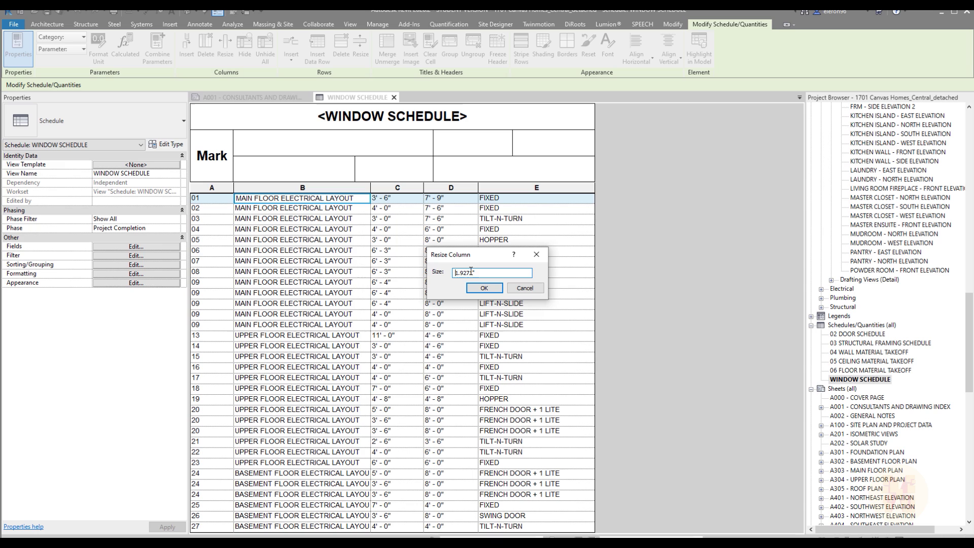
{"action": "left_click", "coordinate": [474, 273]}
{"action": "left_click", "coordinate": [480, 288]}
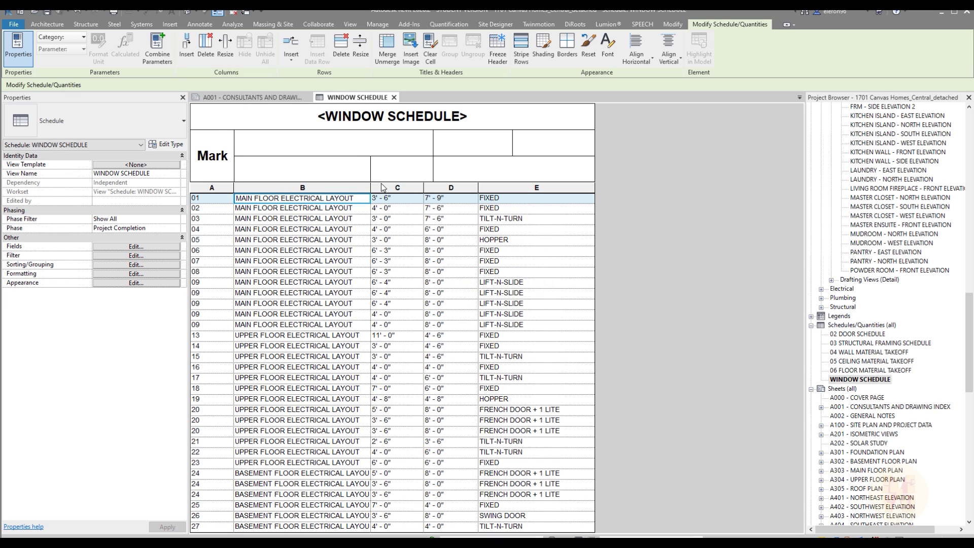
{"action": "left_click", "coordinate": [254, 96]}
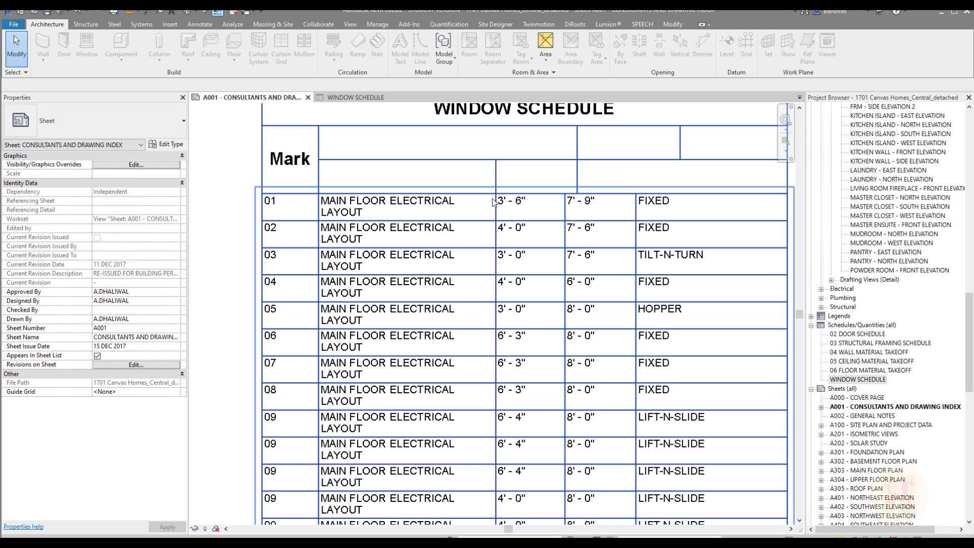
Set the third header column's width in the WINDOW SCHEDULE to 0.8468", matching data column C
{"action": "left_click", "coordinate": [338, 96]}
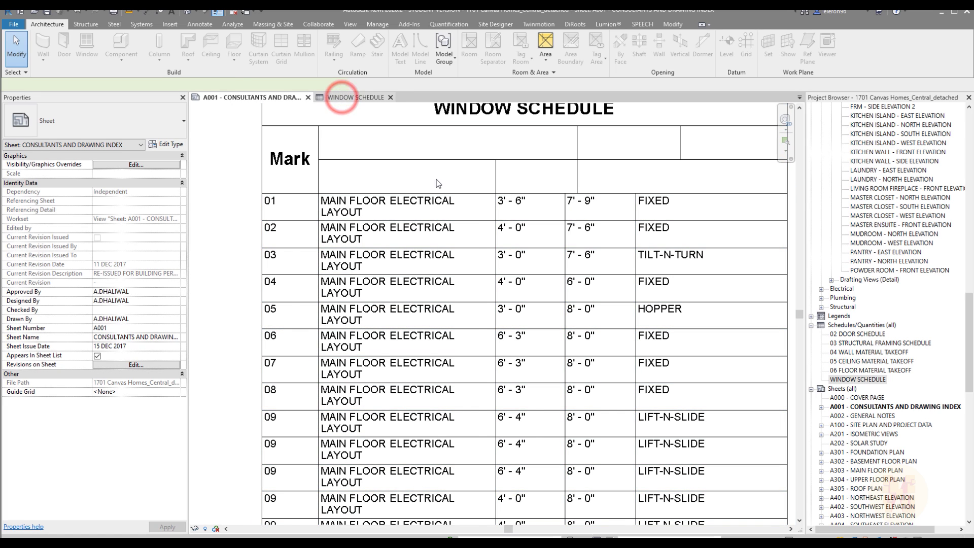
{"action": "left_click", "coordinate": [402, 203]}
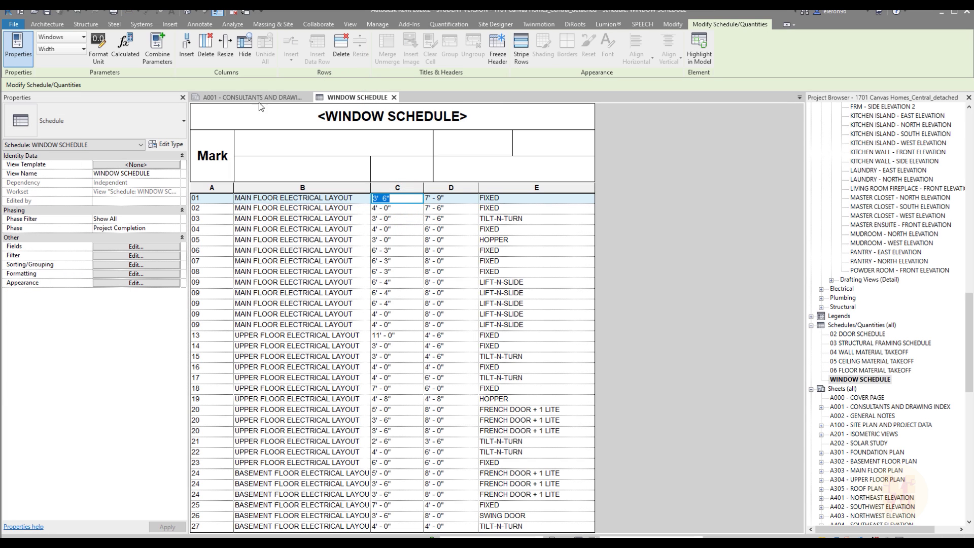
{"action": "left_click", "coordinate": [225, 47]}
{"action": "left_click", "coordinate": [482, 272]}
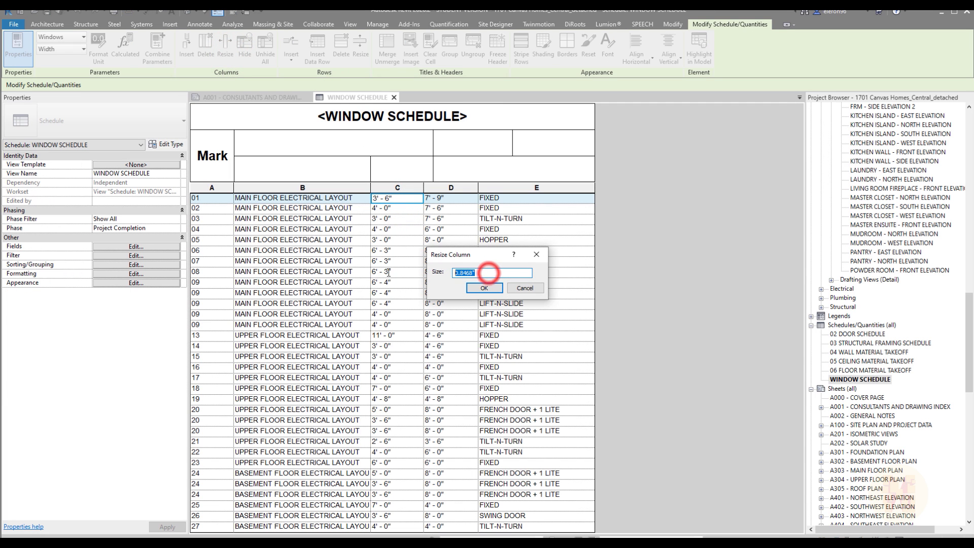
{"action": "left_click", "coordinate": [523, 288]}
{"action": "left_click", "coordinate": [407, 165]}
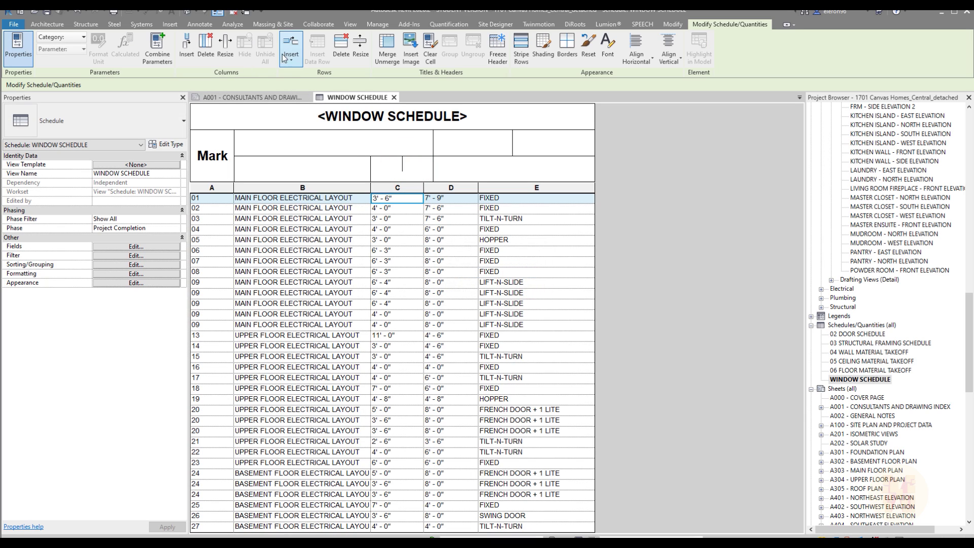
{"action": "left_click", "coordinate": [225, 46]}
{"action": "left_click", "coordinate": [488, 285]}
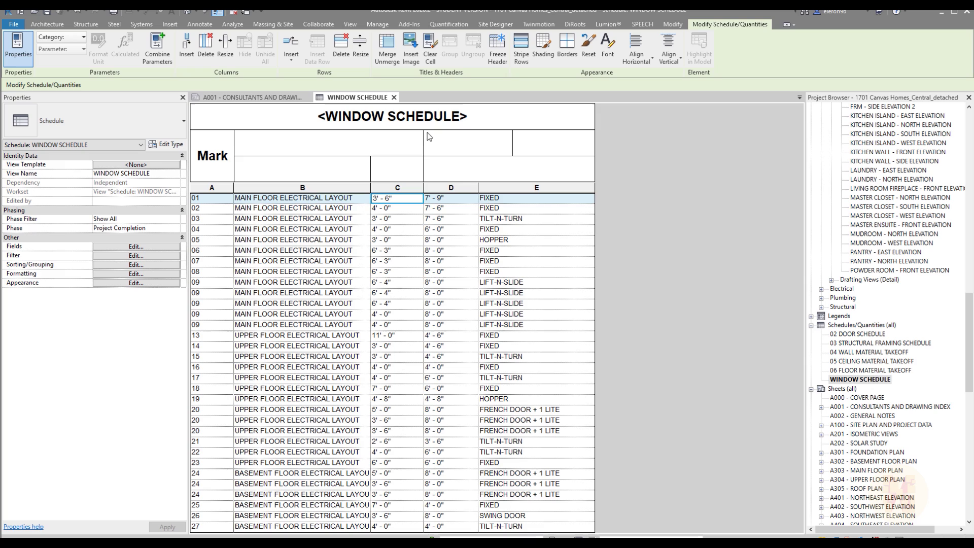
Set the fourth header column's width to 0.8698" to match data column D, and review the header on sheet A001
{"action": "left_click", "coordinate": [455, 201]}
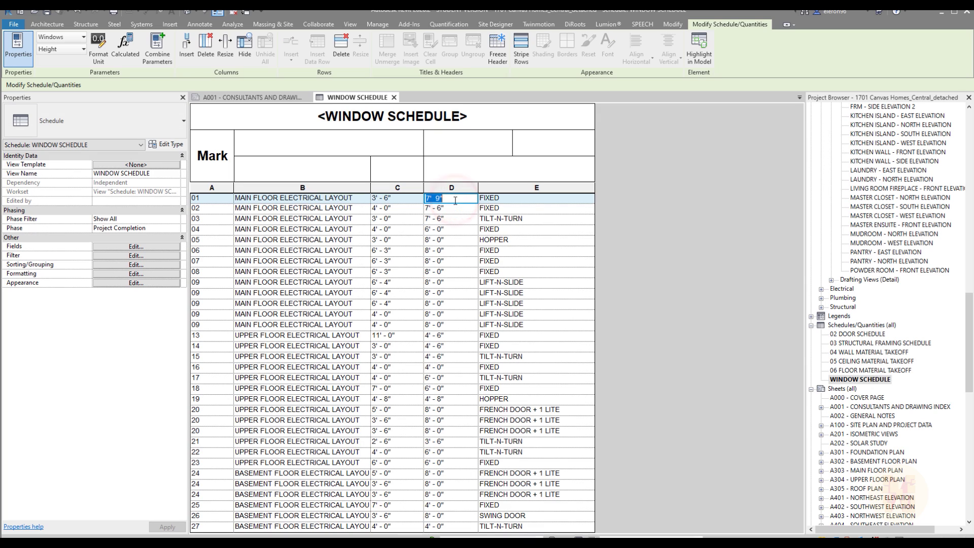
{"action": "left_click", "coordinate": [224, 51]}
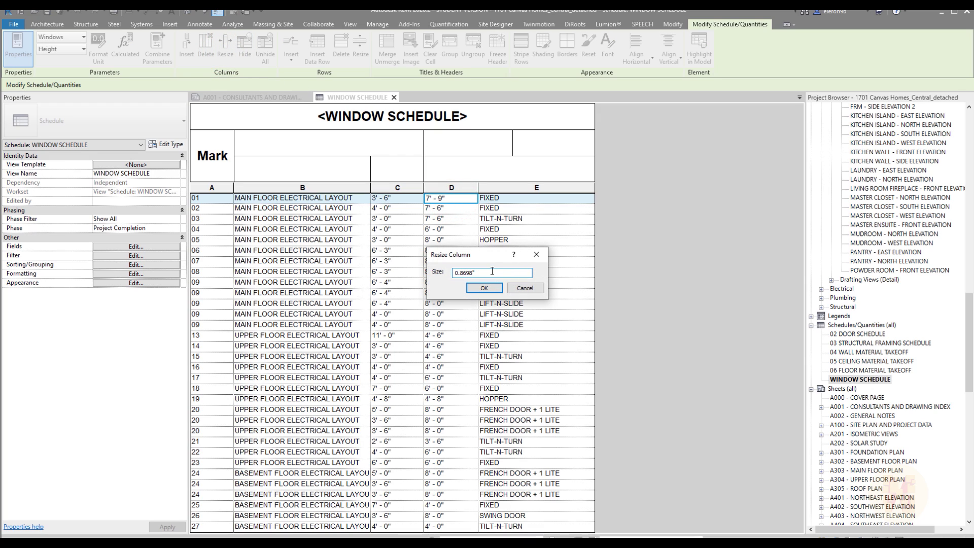
{"action": "left_click", "coordinate": [524, 288]}
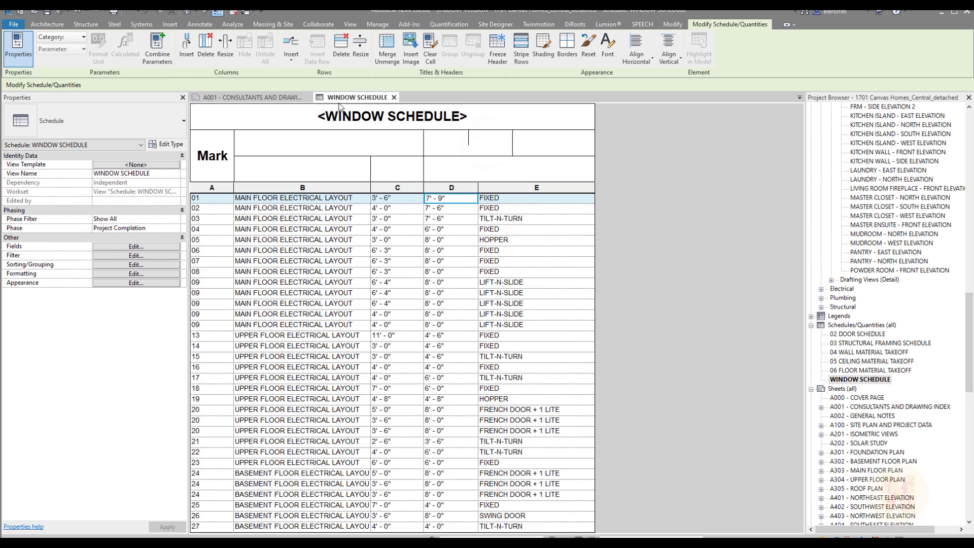
{"action": "left_click", "coordinate": [224, 50]}
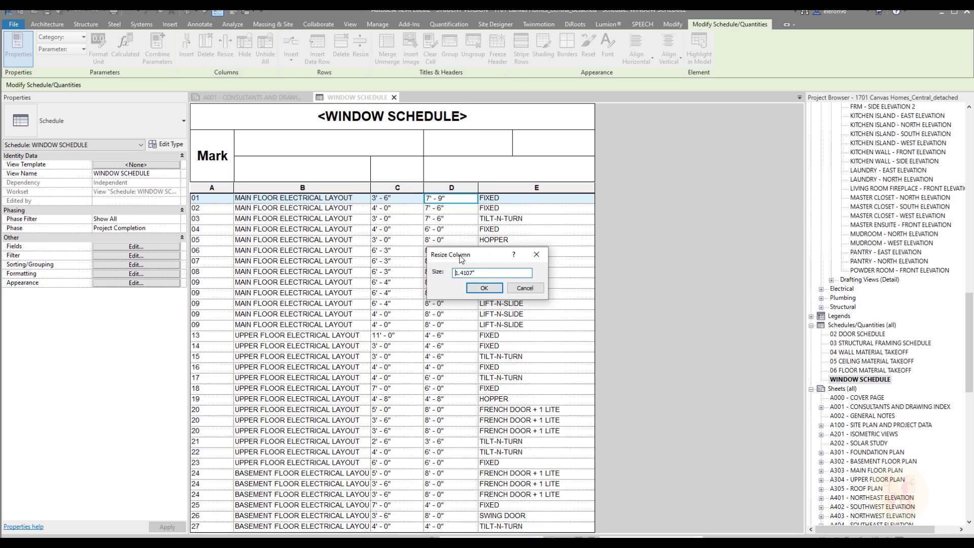
{"action": "left_click", "coordinate": [484, 288]}
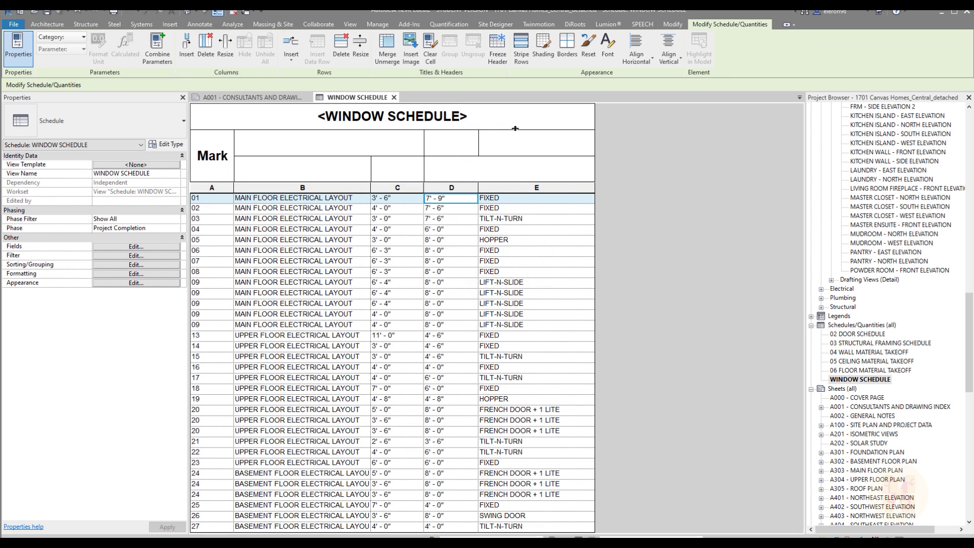
{"action": "left_click", "coordinate": [272, 97]}
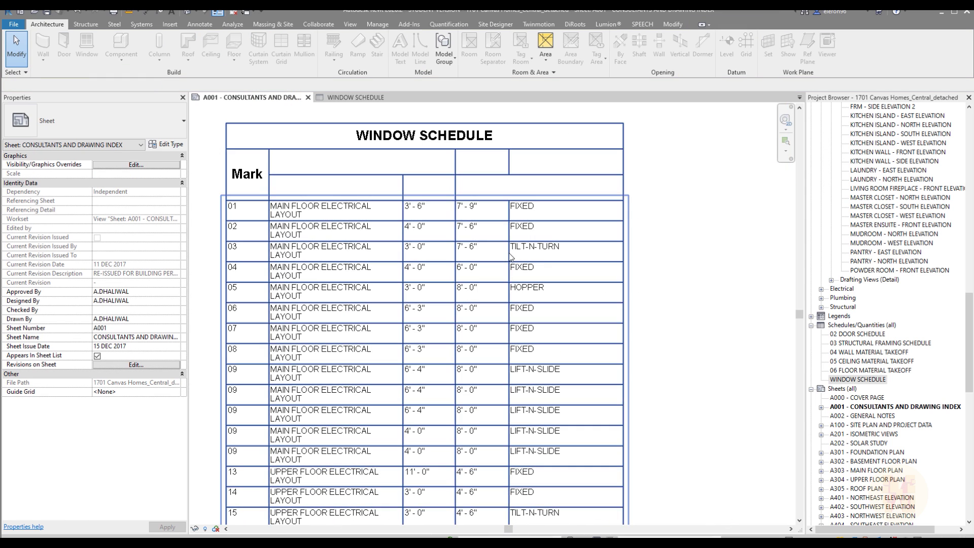
{"action": "scroll", "coordinate": [702, 180], "scroll_direction": "down", "scroll_amount": 3}
{"action": "middle_click_drag", "start_coordinate": [703, 209], "coordinate": [714, 301]}
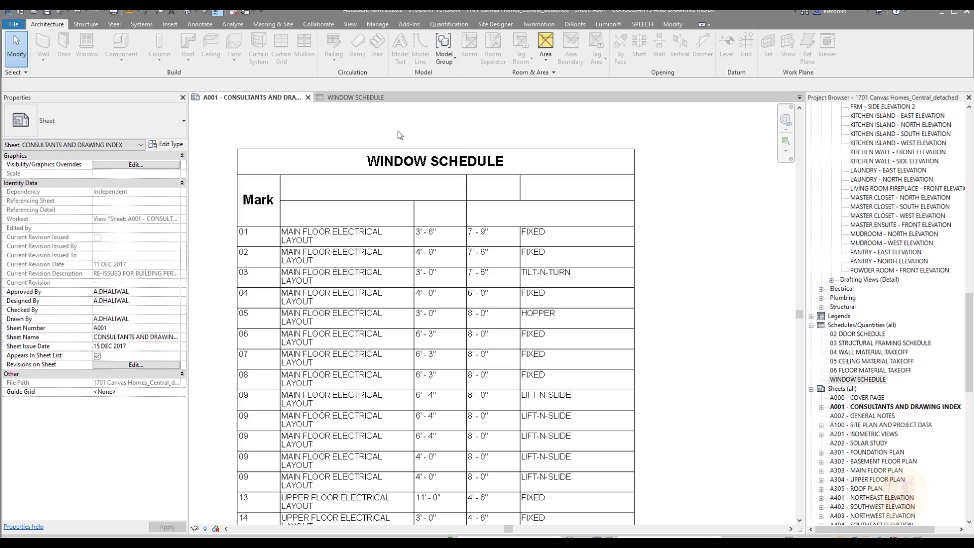
In the WINDOW SCHEDULE, widen data column E (Comments) to 2.8542"
{"action": "left_click", "coordinate": [365, 97]}
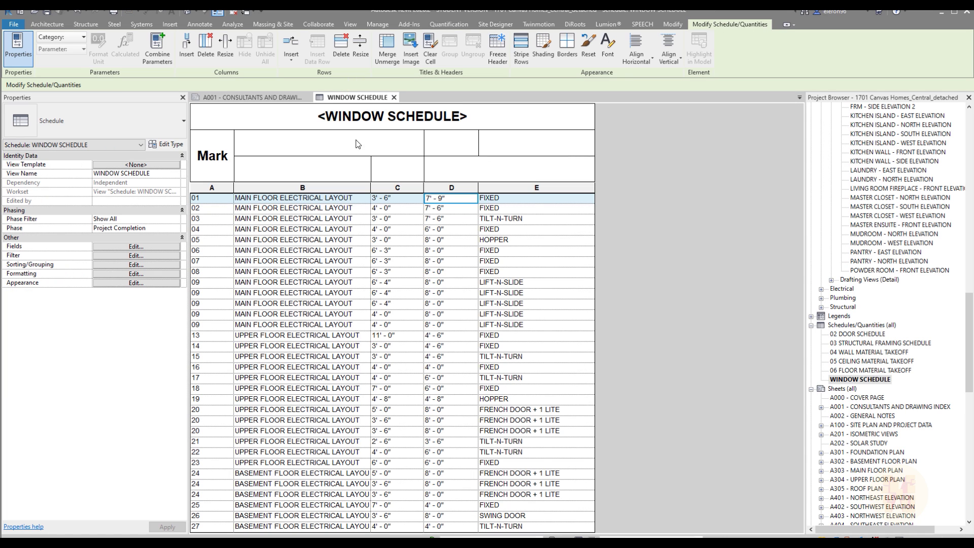
{"action": "left_click", "coordinate": [544, 198]}
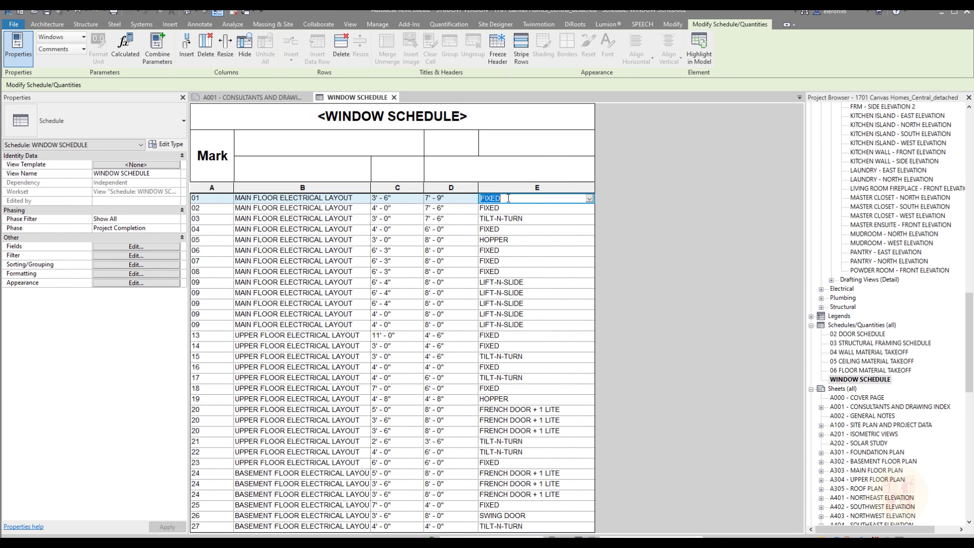
{"action": "left_click", "coordinate": [225, 46]}
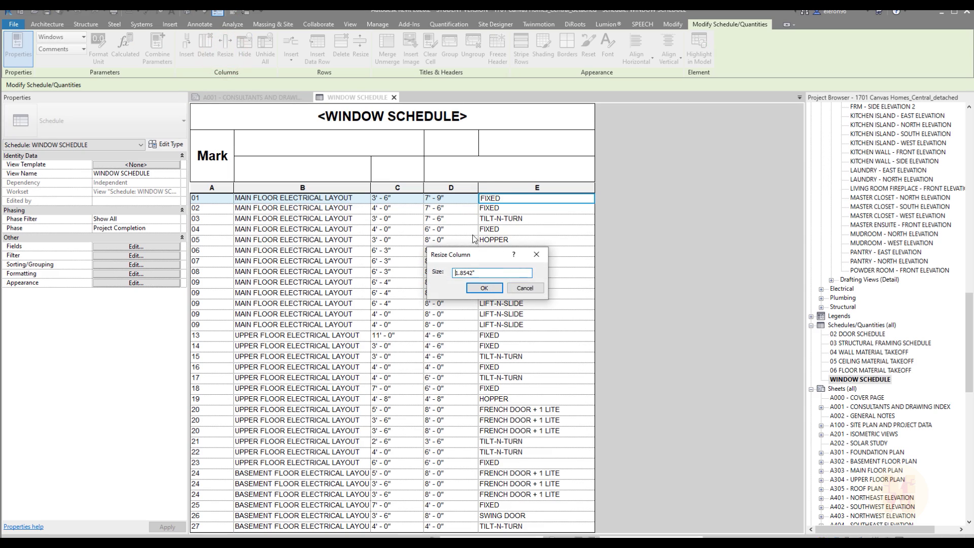
{"action": "left_click", "coordinate": [458, 273]}
{"action": "key", "text": "BackSpace"}
{"action": "type", "text": "2"}
{"action": "left_click", "coordinate": [484, 287]}
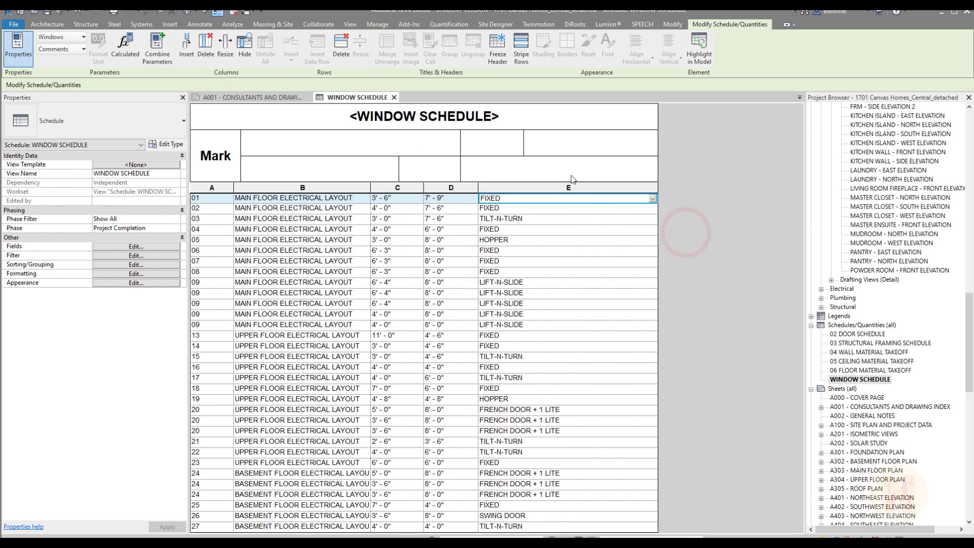
{"action": "left_click", "coordinate": [492, 146]}
{"action": "left_click", "coordinate": [546, 147]}
{"action": "left_click", "coordinate": [497, 147]}
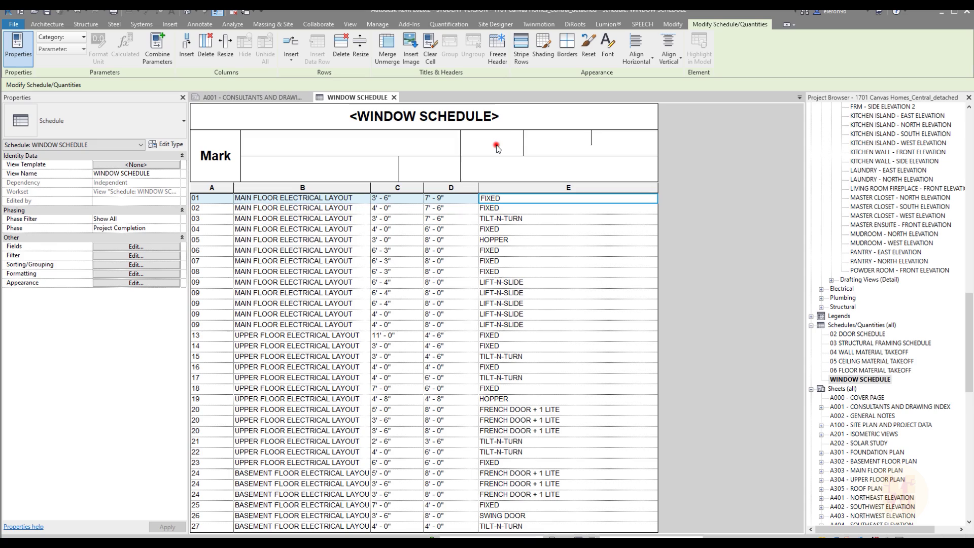
{"action": "left_click", "coordinate": [502, 173]}
{"action": "left_click", "coordinate": [557, 151]}
{"action": "left_click", "coordinate": [700, 184]}
Turn off Show Title in the WINDOW SCHEDULE's appearance properties and review the placed schedule on sheet A001
{"action": "left_click", "coordinate": [147, 245]}
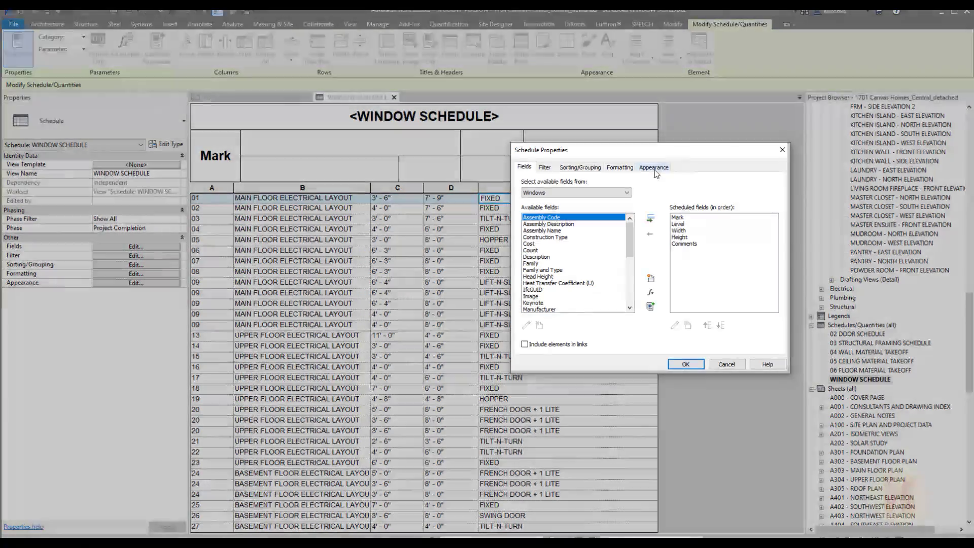
{"action": "left_click", "coordinate": [654, 170]}
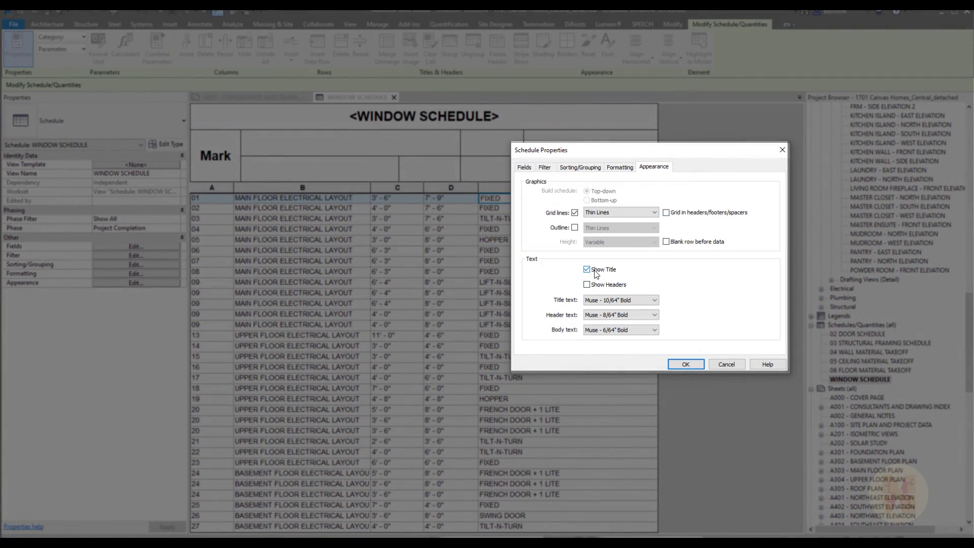
{"action": "left_click", "coordinate": [586, 269]}
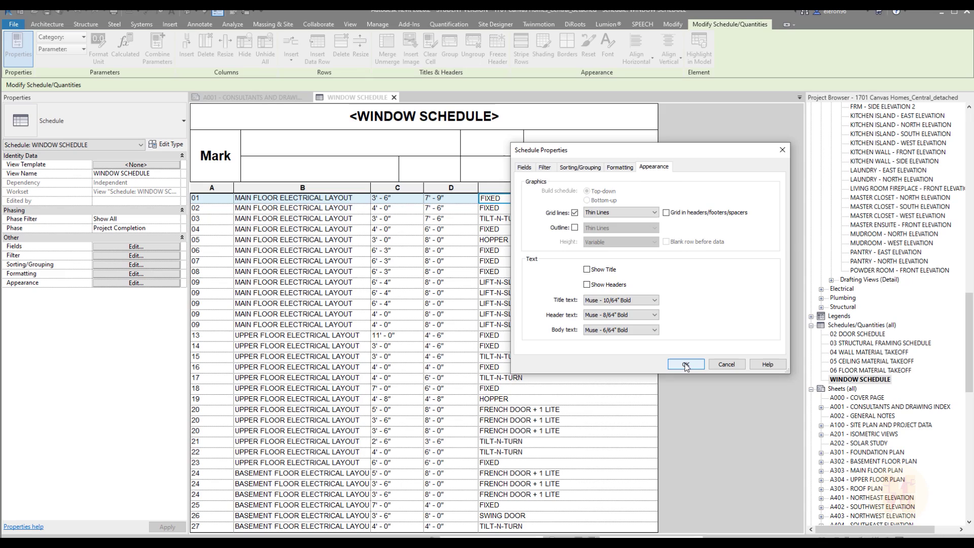
{"action": "left_click", "coordinate": [685, 364]}
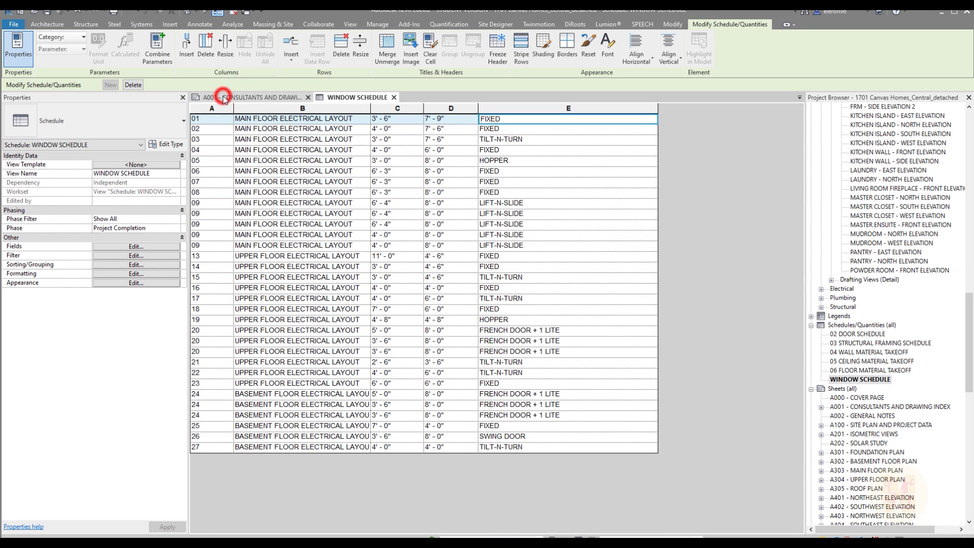
{"action": "left_click", "coordinate": [224, 98]}
{"action": "scroll", "coordinate": [558, 253], "scroll_direction": "down", "scroll_amount": 3}
{"action": "middle_click_drag", "start_coordinate": [626, 245], "coordinate": [633, 280]}
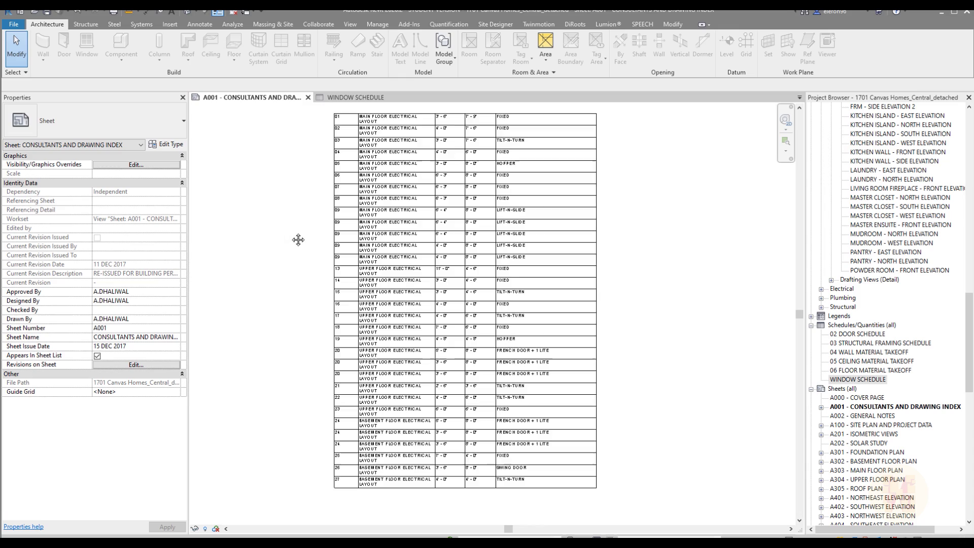
{"action": "middle_click_drag", "start_coordinate": [298, 240], "coordinate": [270, 297]}
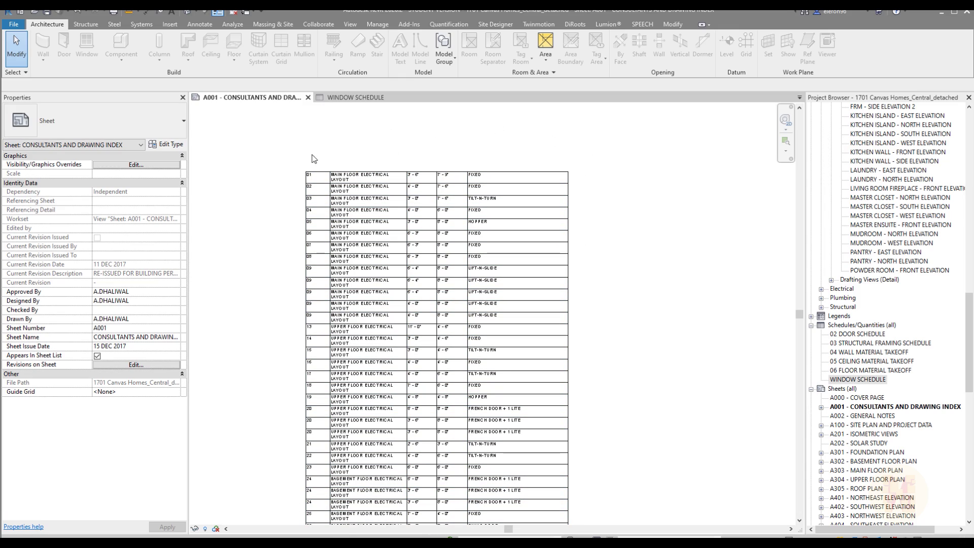
{"action": "left_click", "coordinate": [341, 96]}
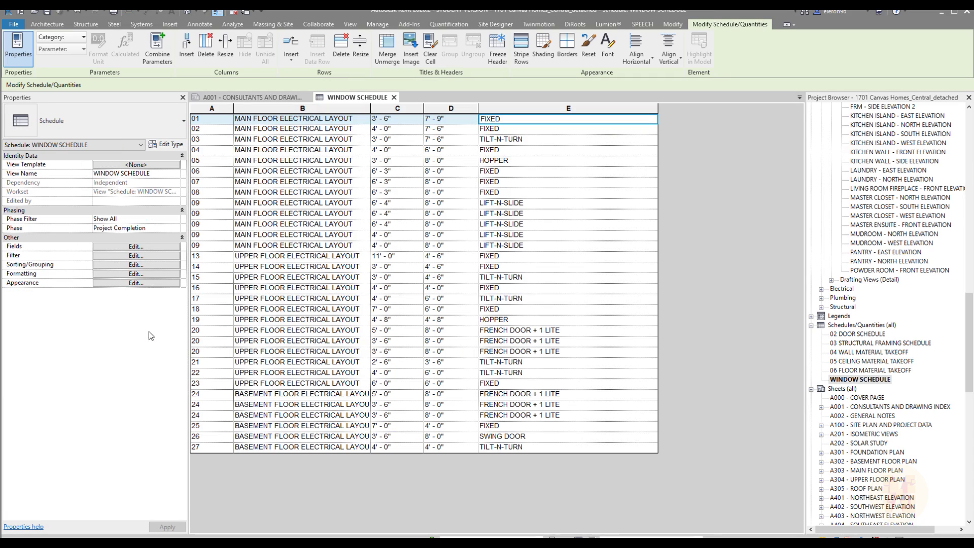
{"action": "left_click", "coordinate": [126, 248]}
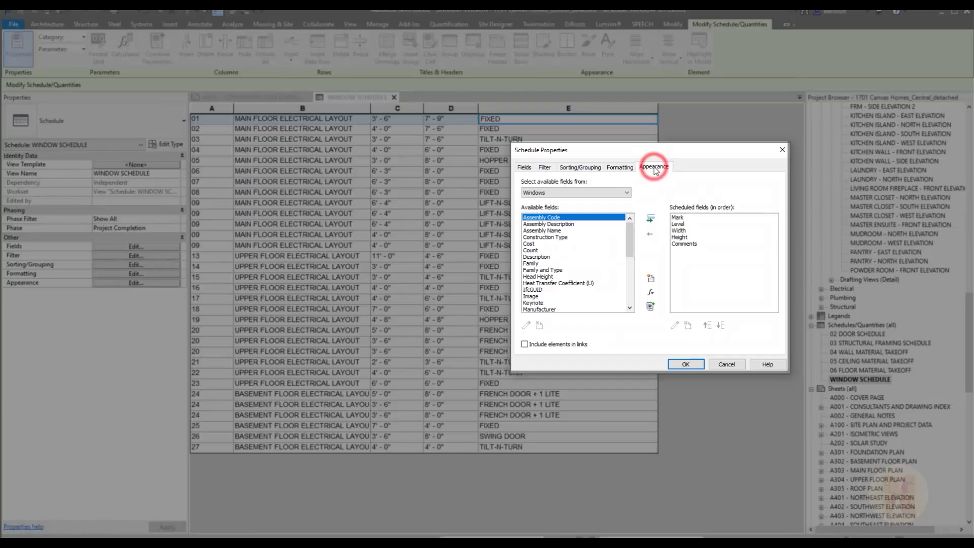
{"action": "left_click", "coordinate": [655, 167]}
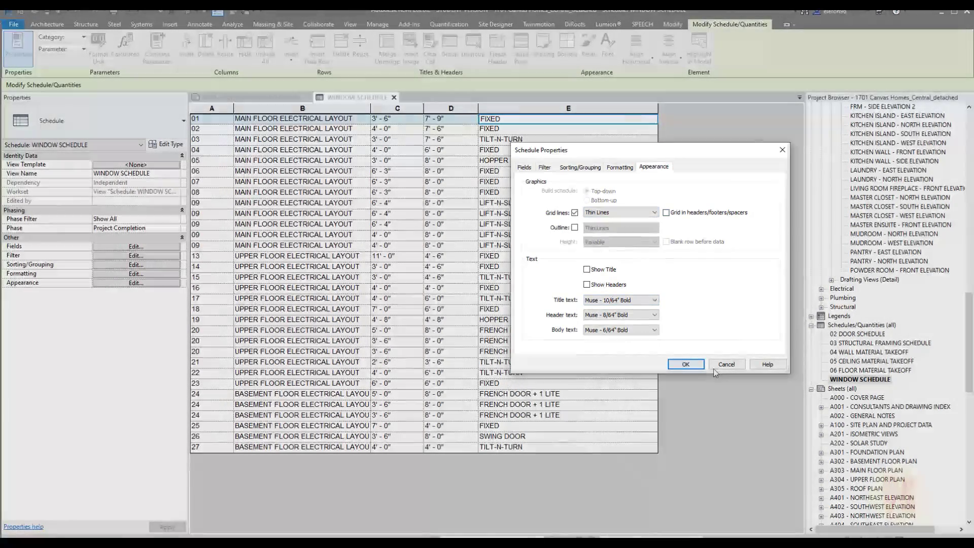
{"action": "left_click", "coordinate": [726, 364]}
Turn on Show Title and Show Headers in the WINDOW SCHEDULE's appearance properties
{"action": "left_click", "coordinate": [122, 283]}
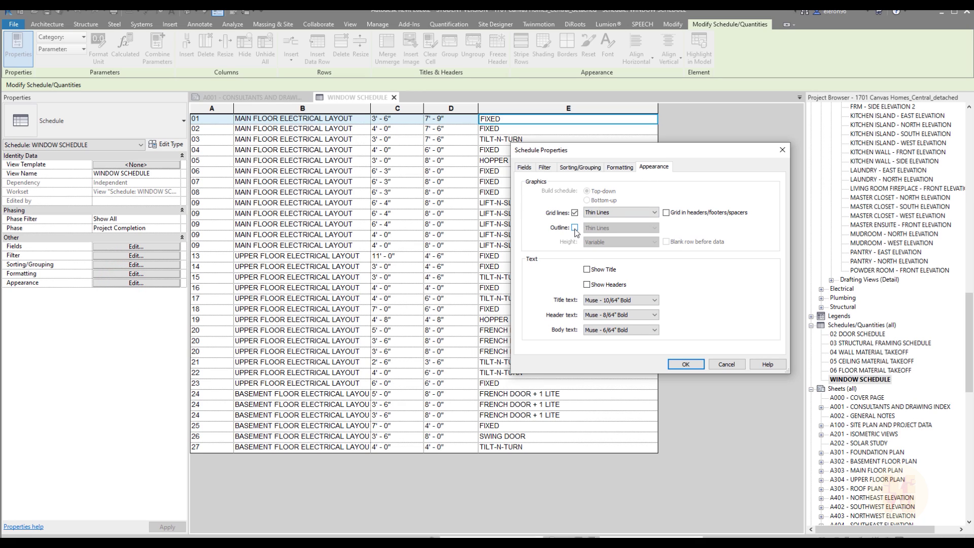
{"action": "left_click", "coordinate": [587, 270]}
{"action": "left_click", "coordinate": [586, 284]}
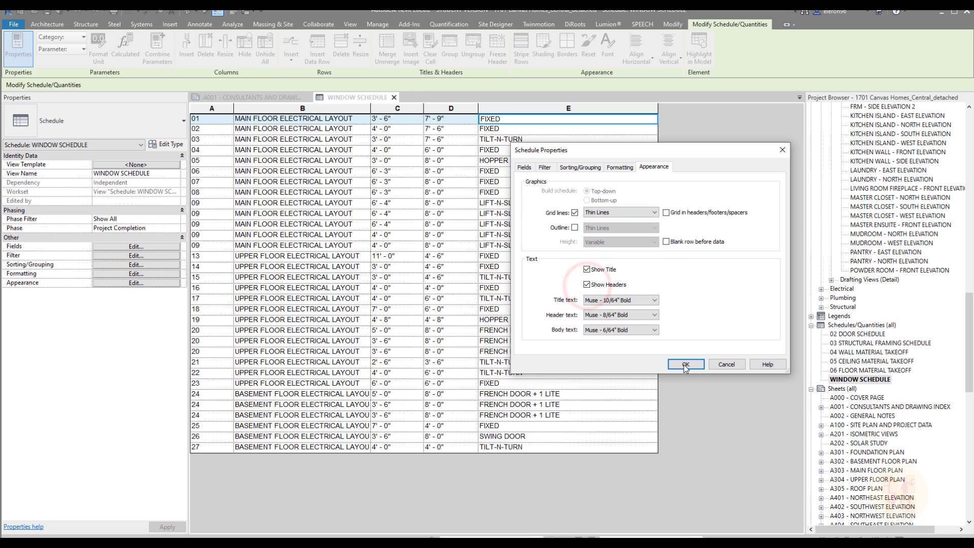
{"action": "left_click", "coordinate": [686, 364]}
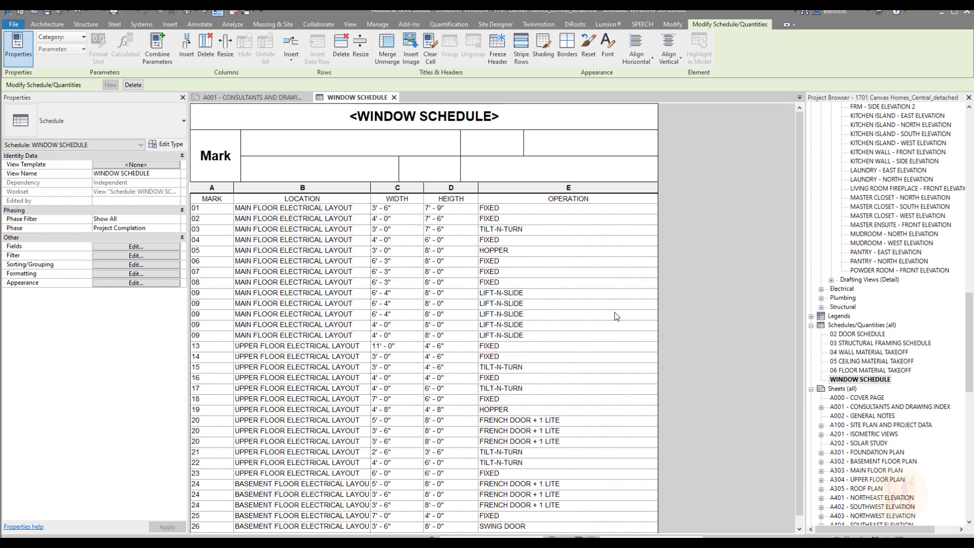
{"action": "scroll", "coordinate": [713, 253], "scroll_direction": "down", "scroll_amount": 1}
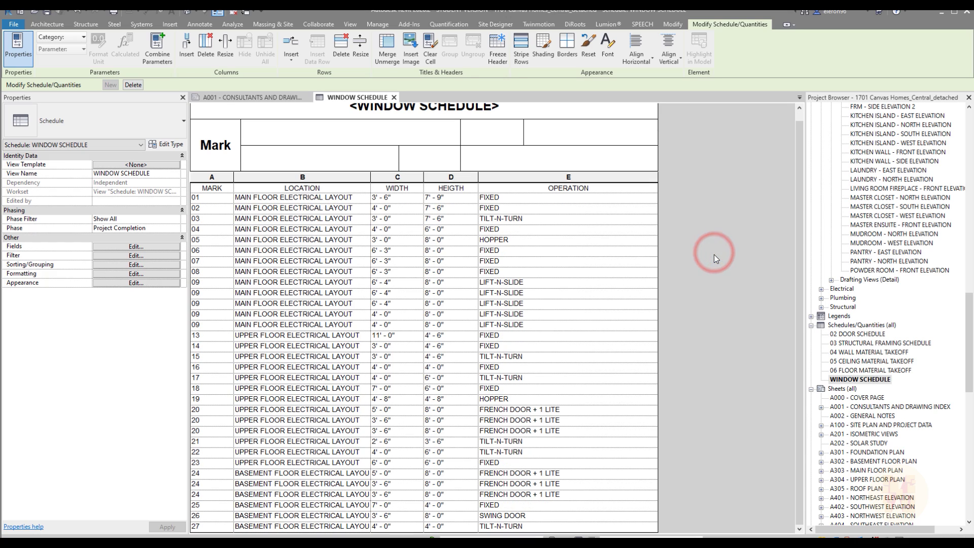